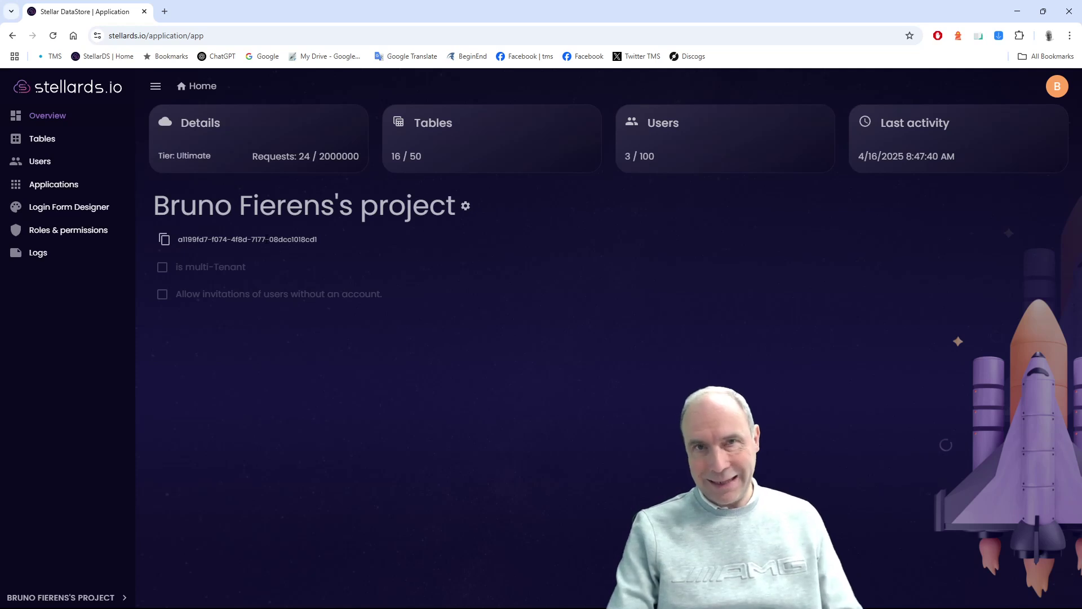
Open the project's roles and permissions and look through the Admin, User, Readonly and VideoDemo roles
click(69, 231)
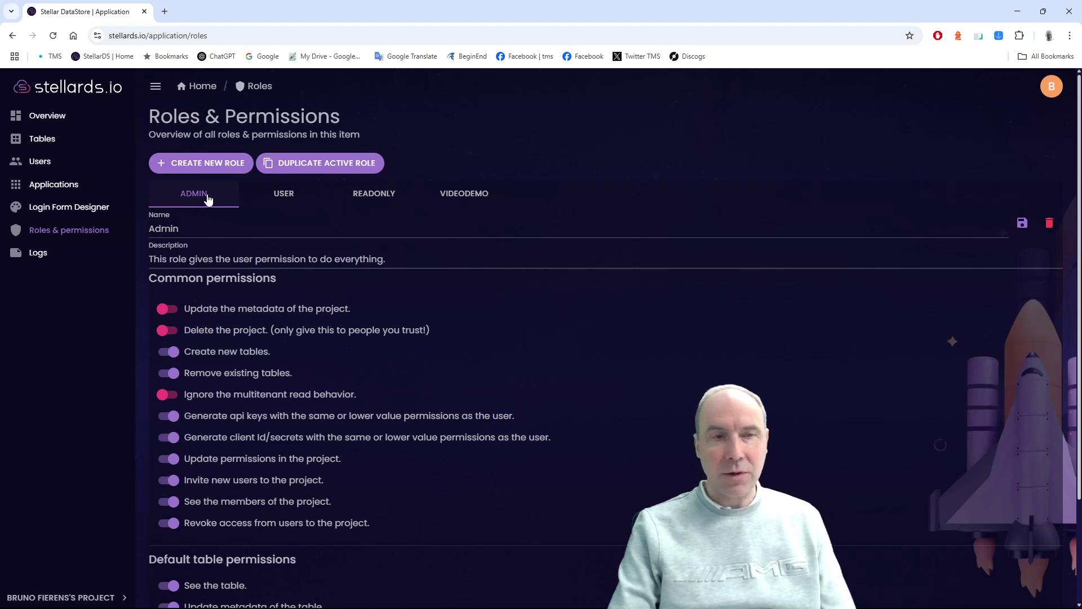
click(286, 195)
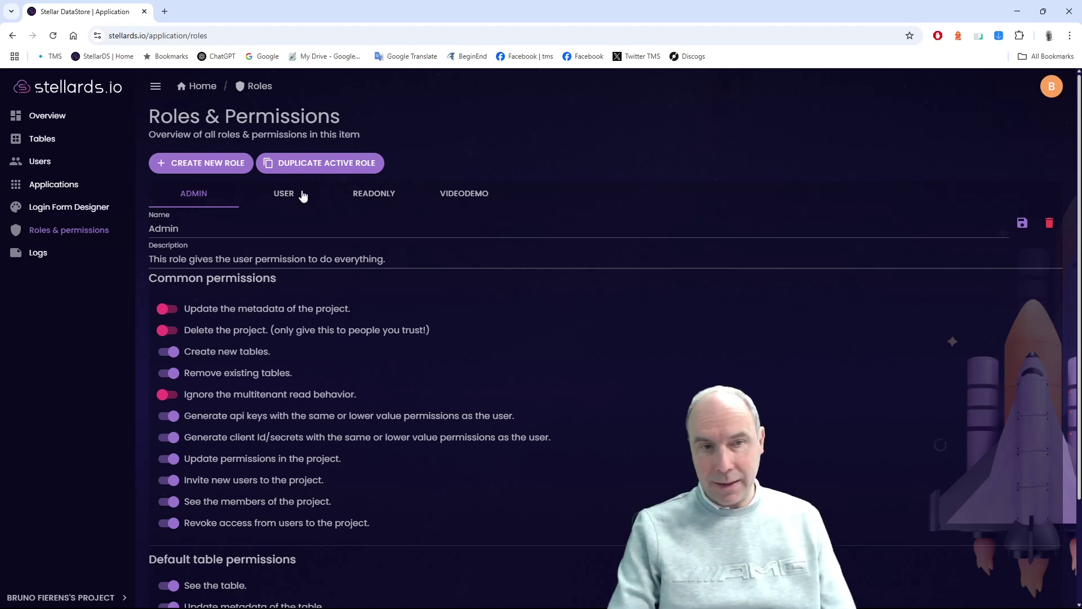
click(368, 197)
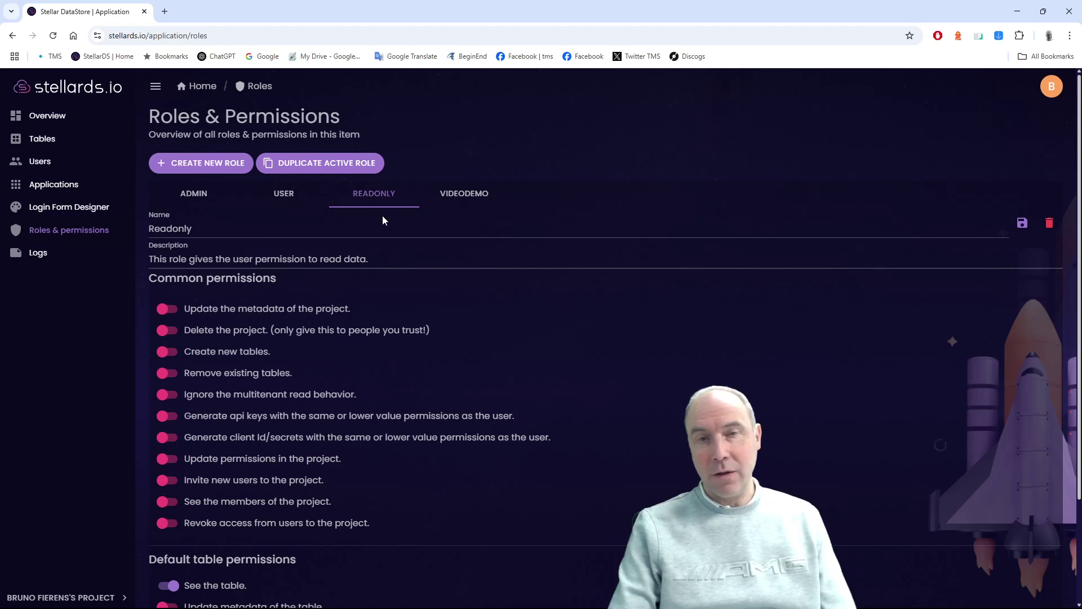
click(478, 193)
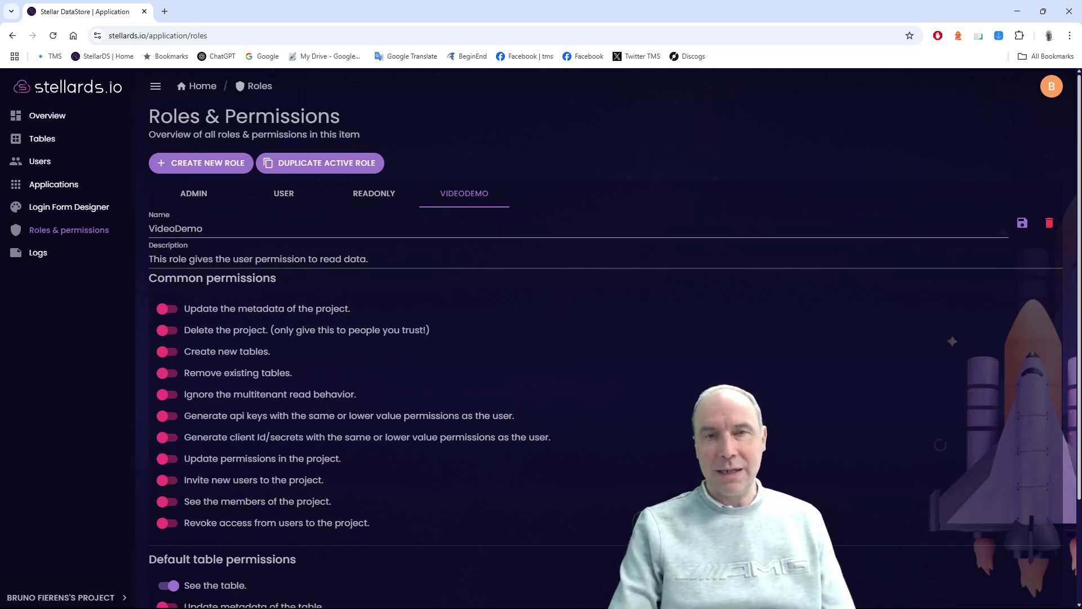
Create a new blank role in the project and review its common and default table permissions
click(214, 164)
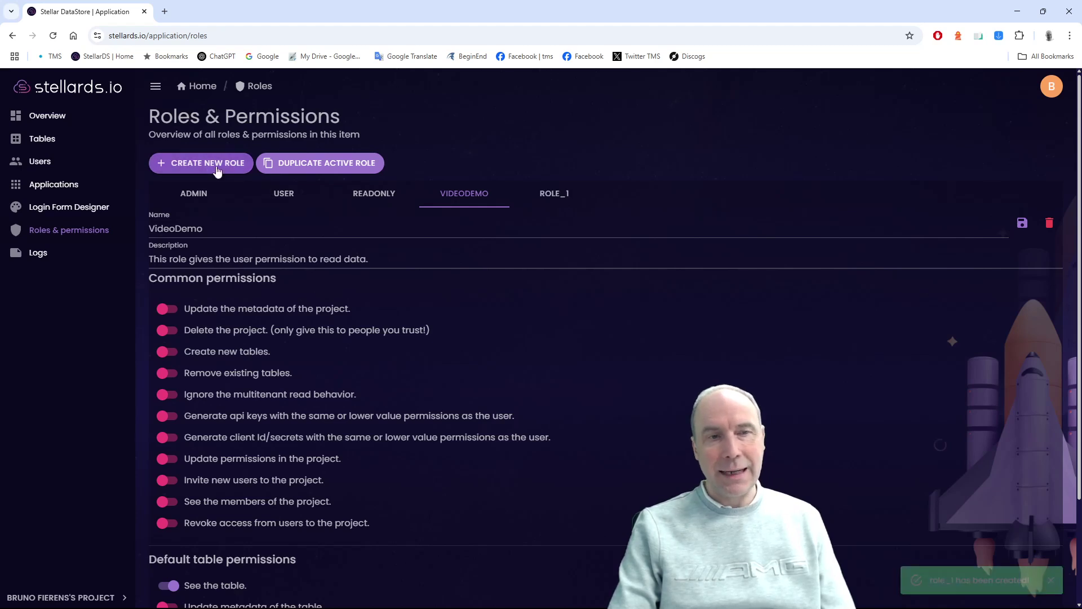
click(558, 196)
scroll(387, 434, down, 3)
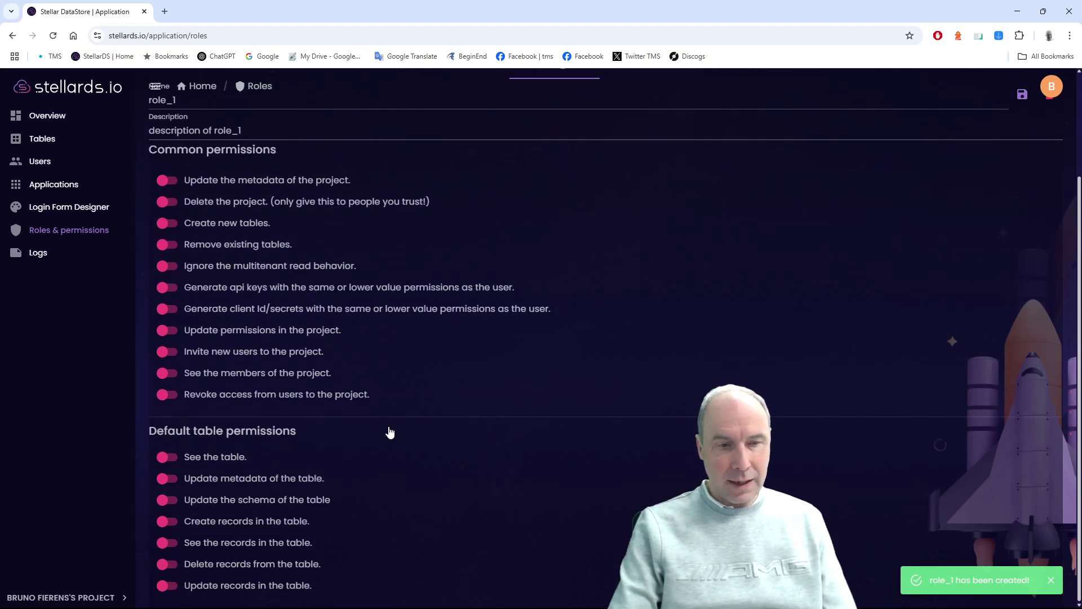
scroll(388, 434, up, 3)
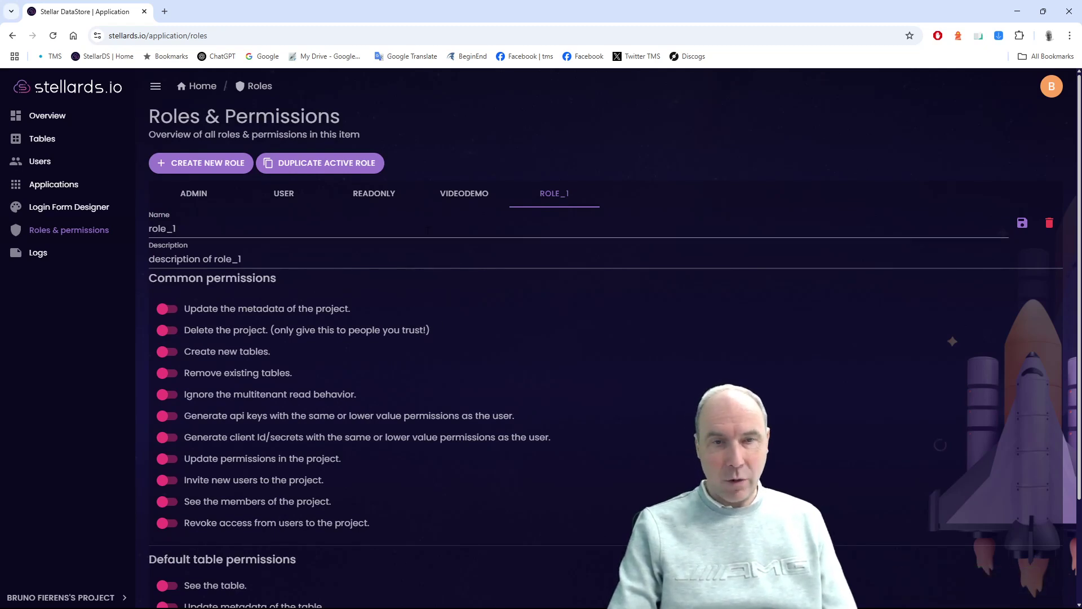
Duplicate the VideoDemo role and review the permissions of the copy
click(460, 195)
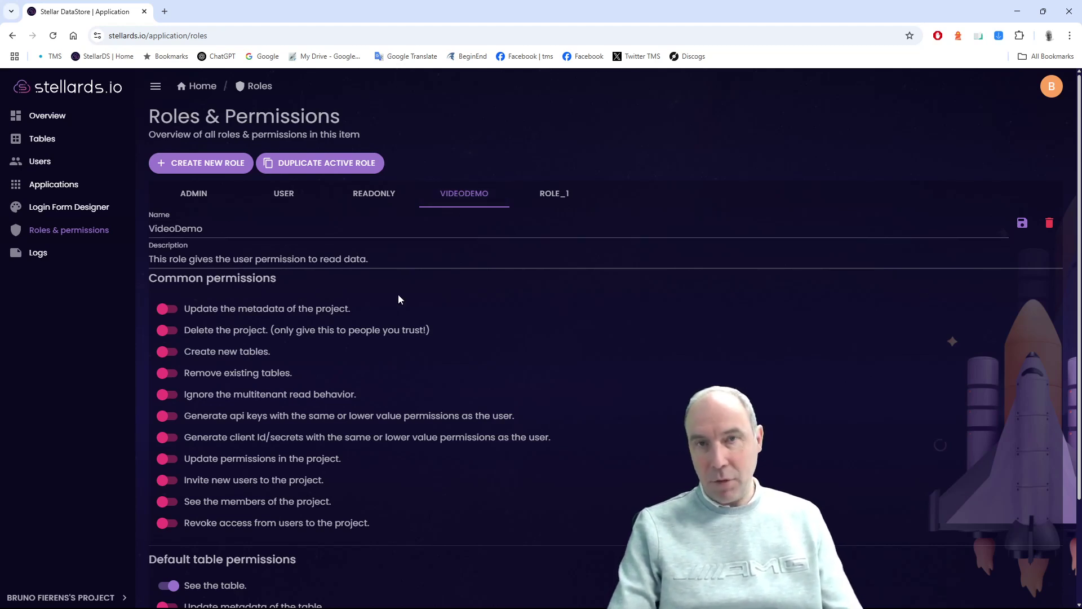
click(353, 167)
click(647, 197)
scroll(558, 392, down, 2)
scroll(556, 394, up, 2)
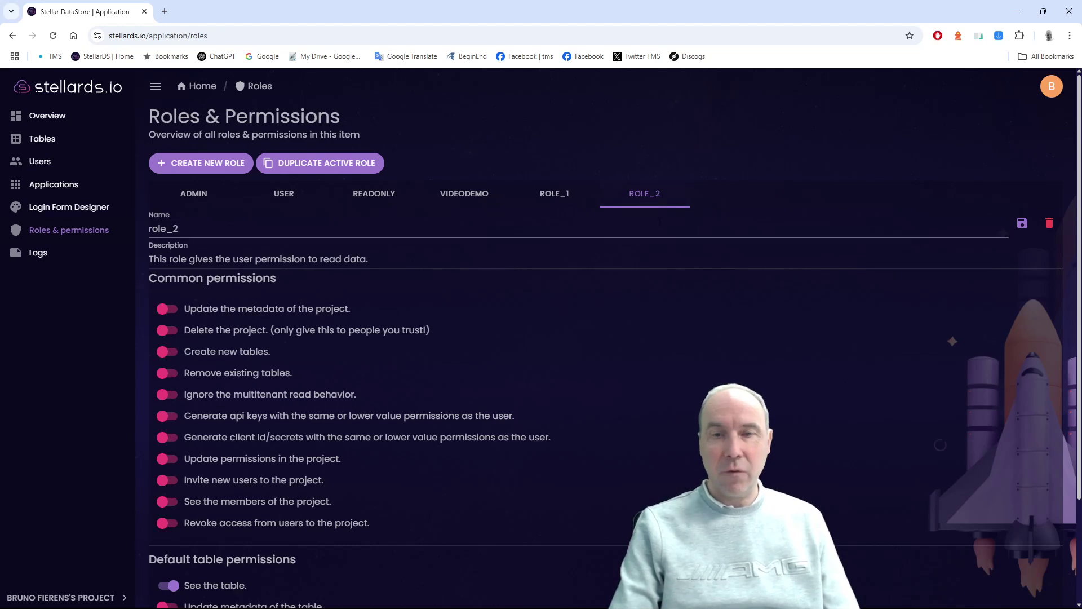
Examine the Admin role's common permissions, checking the project overview for the settings that the metadata permission covers
click(191, 206)
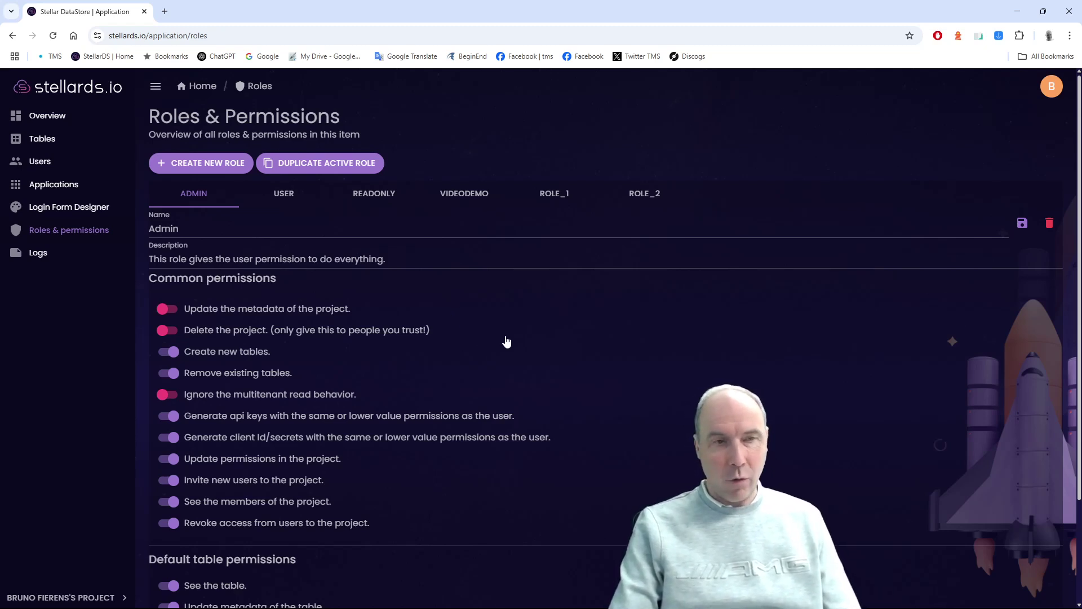
scroll(506, 341, down, 1)
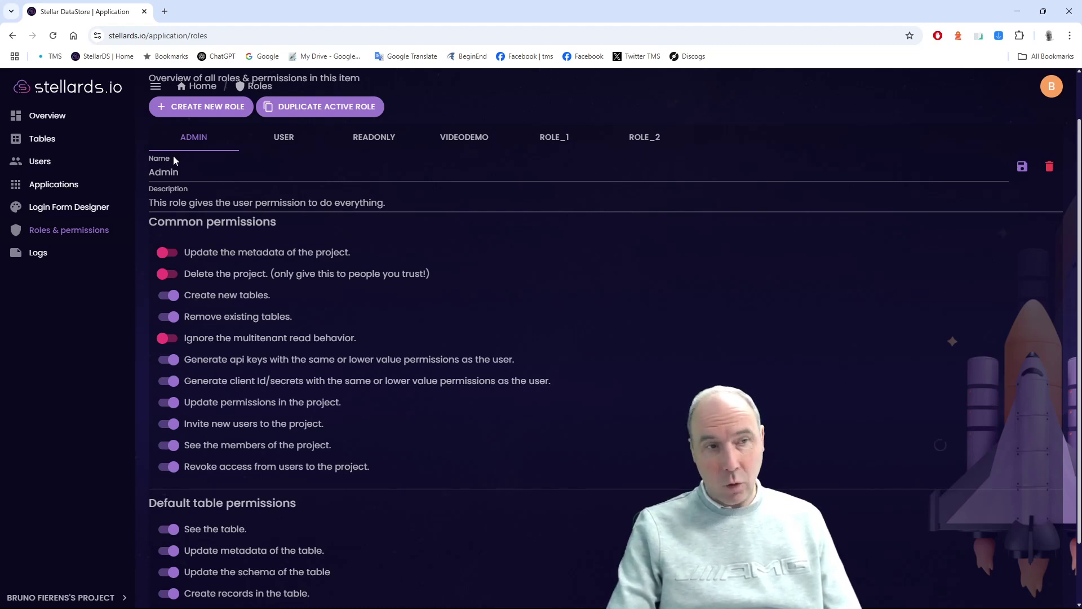
click(50, 117)
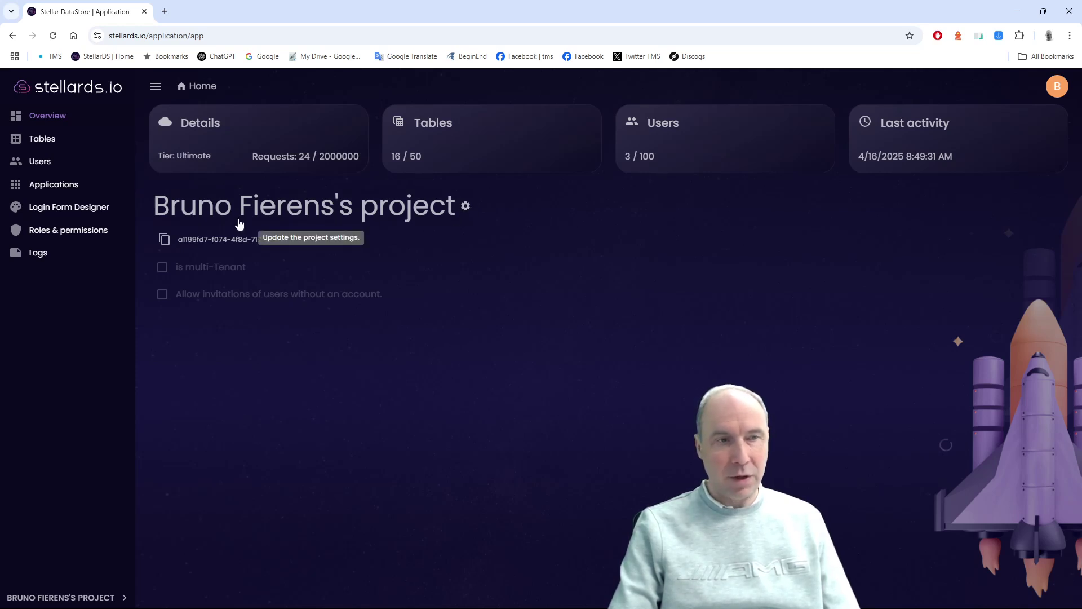
click(70, 232)
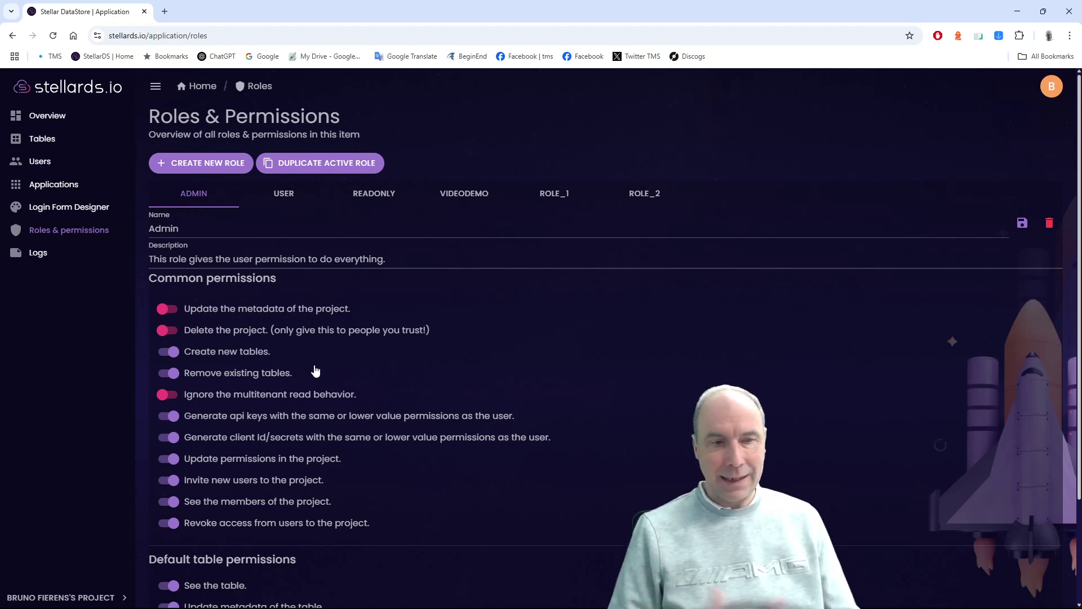
scroll(475, 404, down, 1)
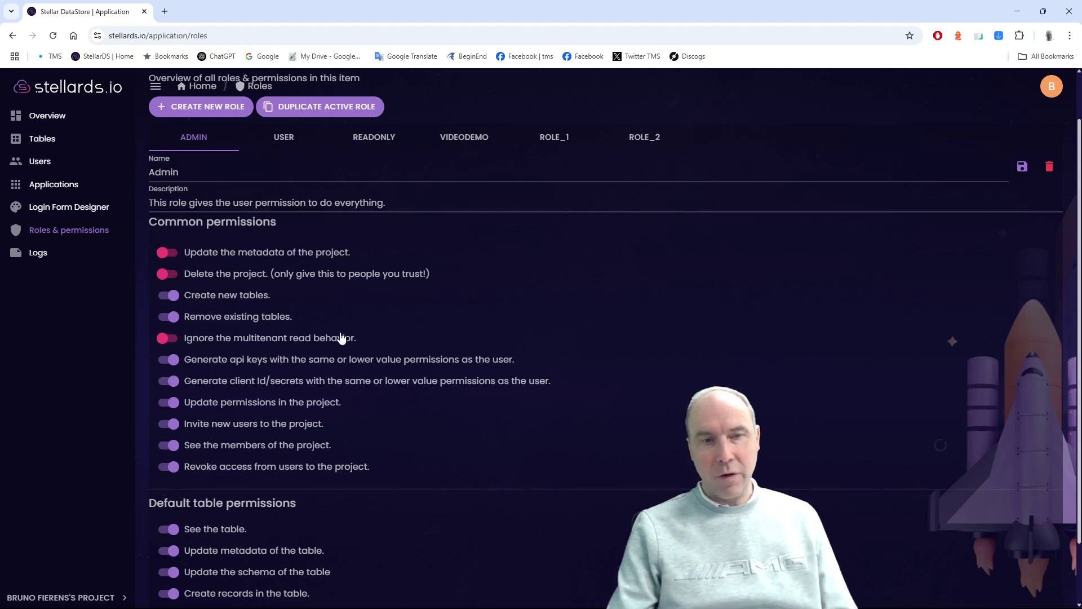
scroll(404, 410, down, 1)
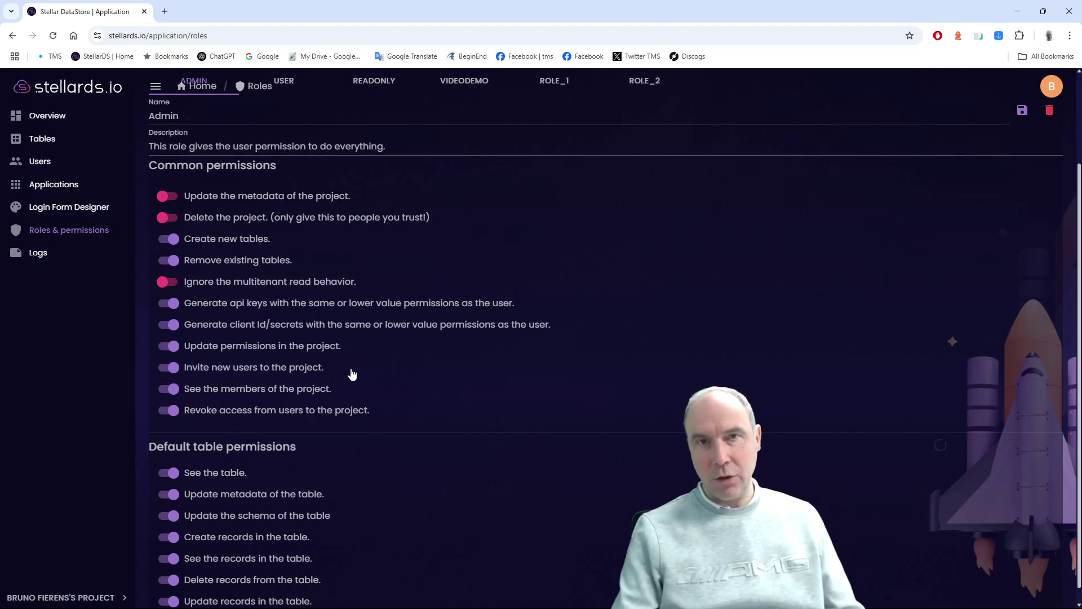
scroll(404, 377, down, 1)
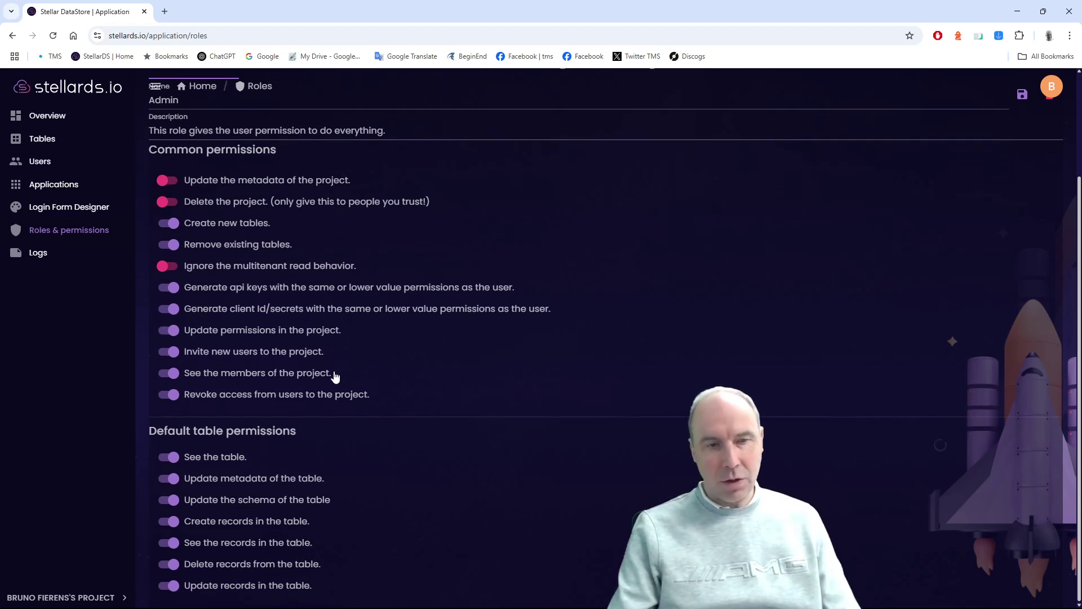
Check the project's user list, then review the Admin role's permissions for viewing members and revoking user access
click(49, 162)
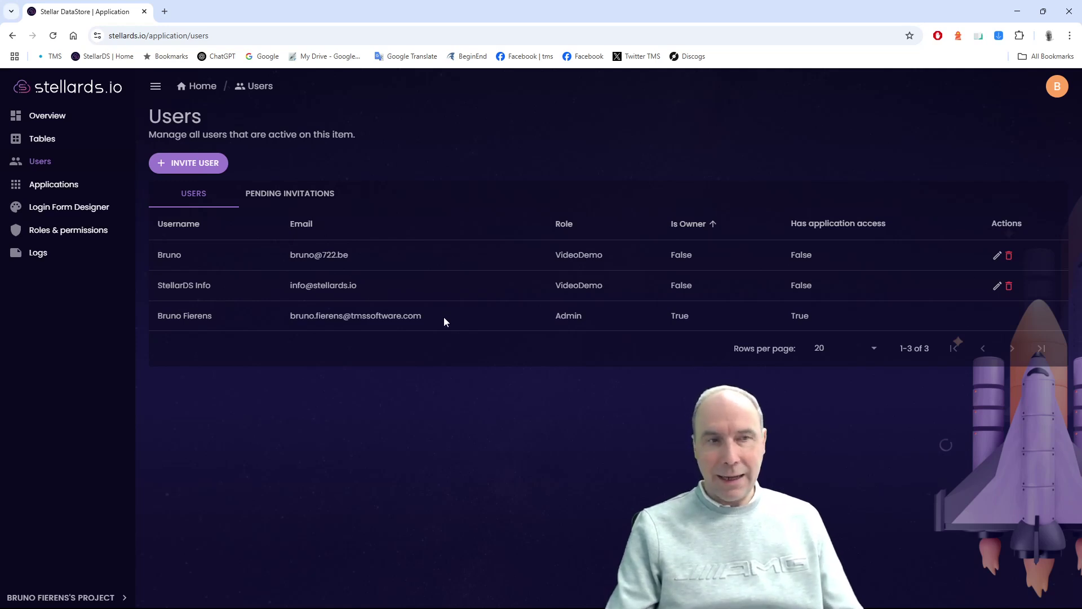
click(84, 230)
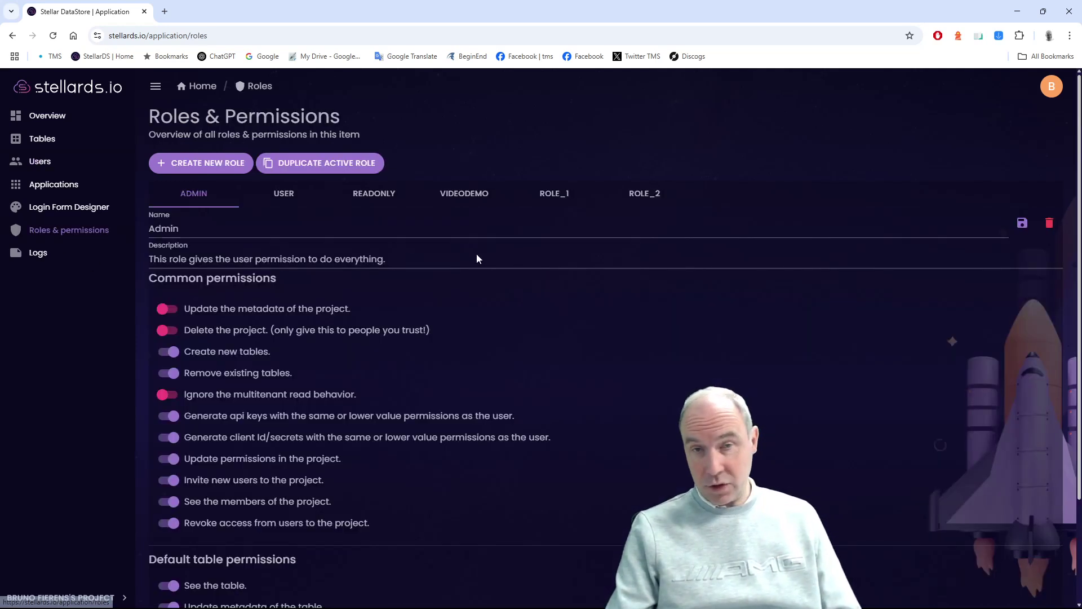
scroll(512, 343, down, 2)
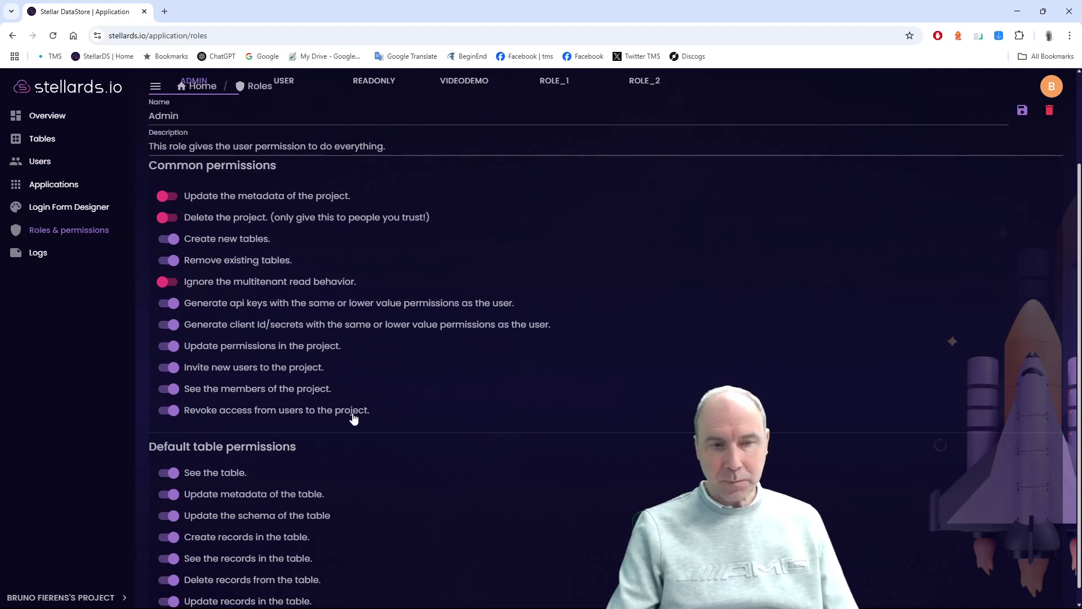
scroll(381, 415, down, 1)
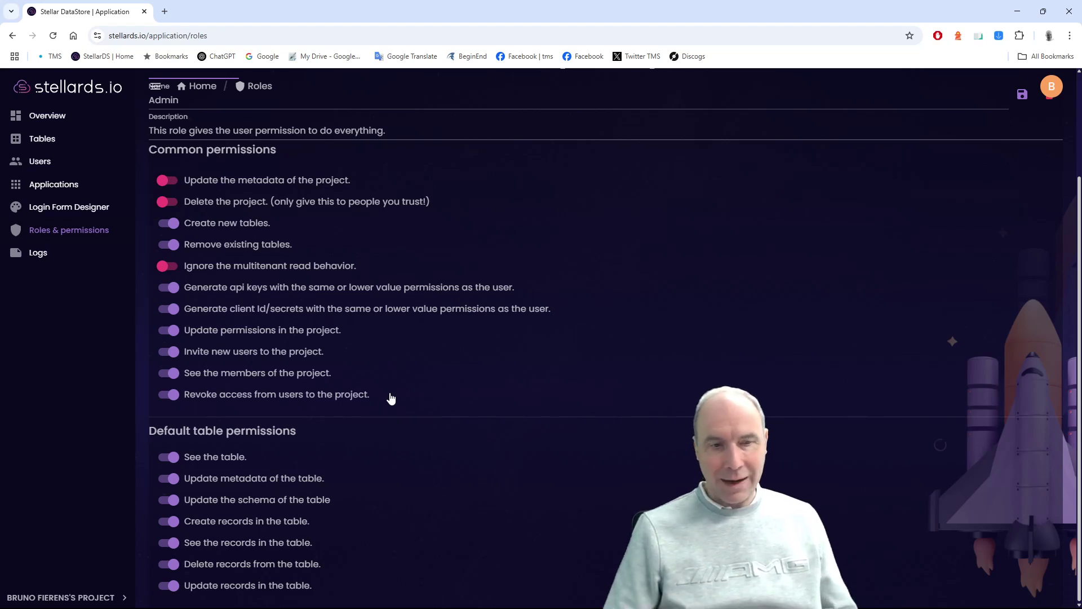
scroll(473, 401, up, 2)
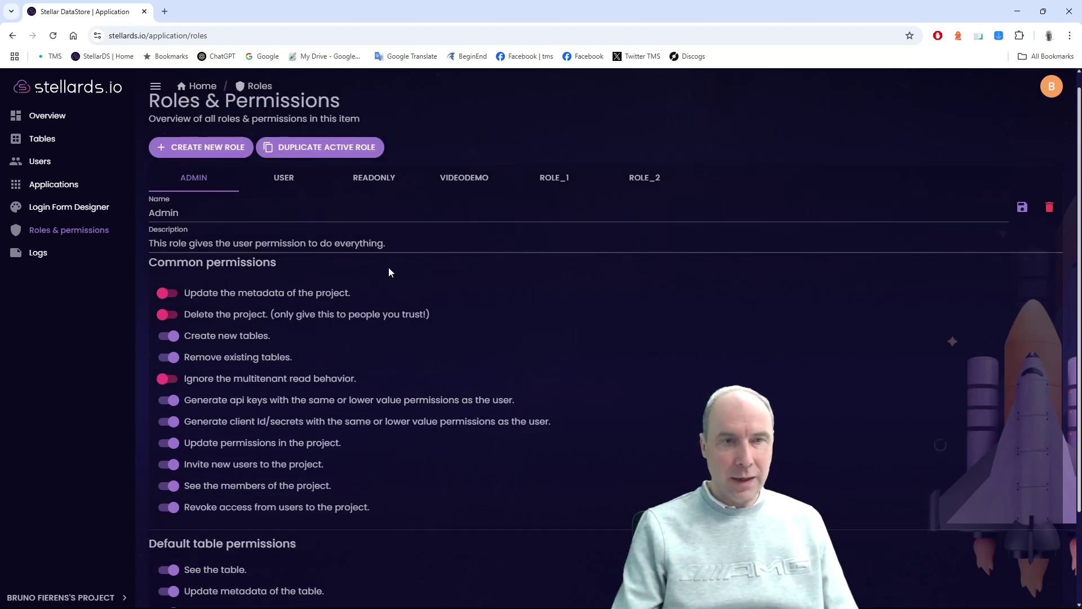
Compare the permissions of the User and Readonly roles, then examine the Admin role's default table permissions
click(282, 182)
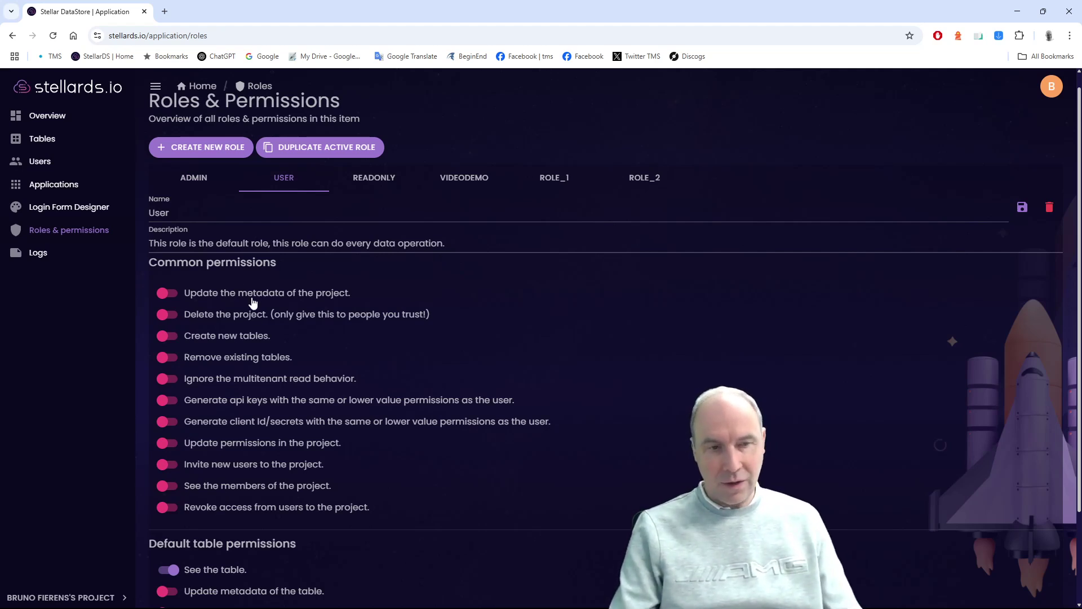
scroll(383, 350, down, 1)
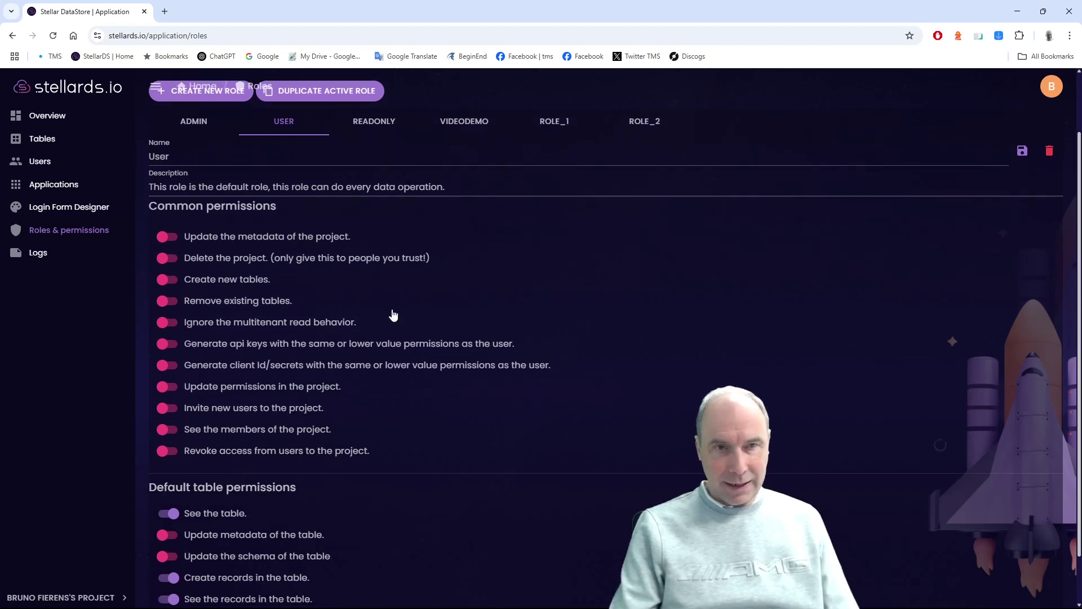
click(376, 126)
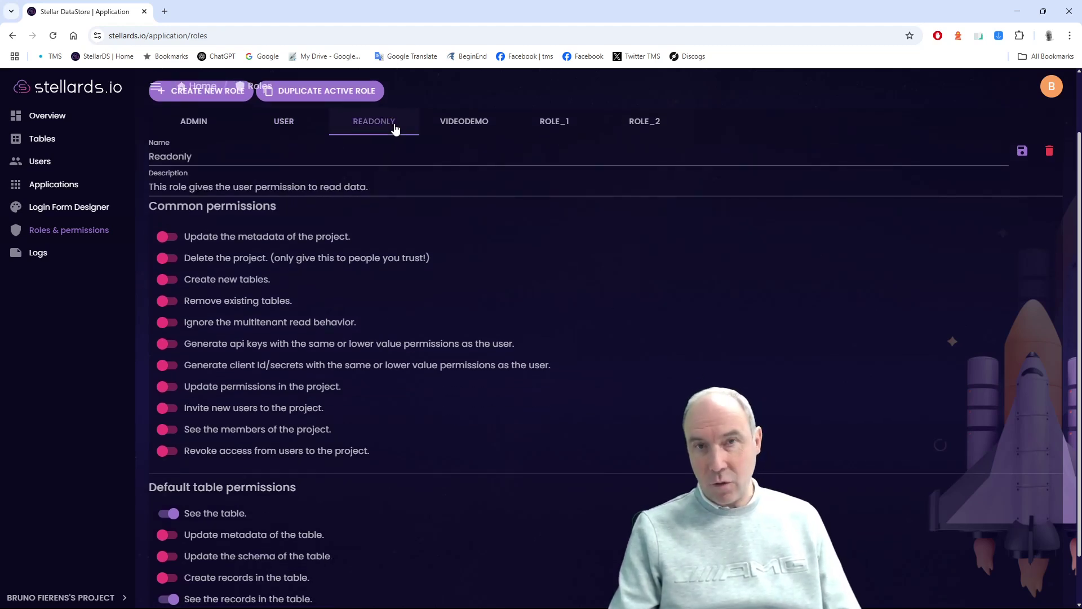
click(205, 122)
scroll(507, 282, down, 1)
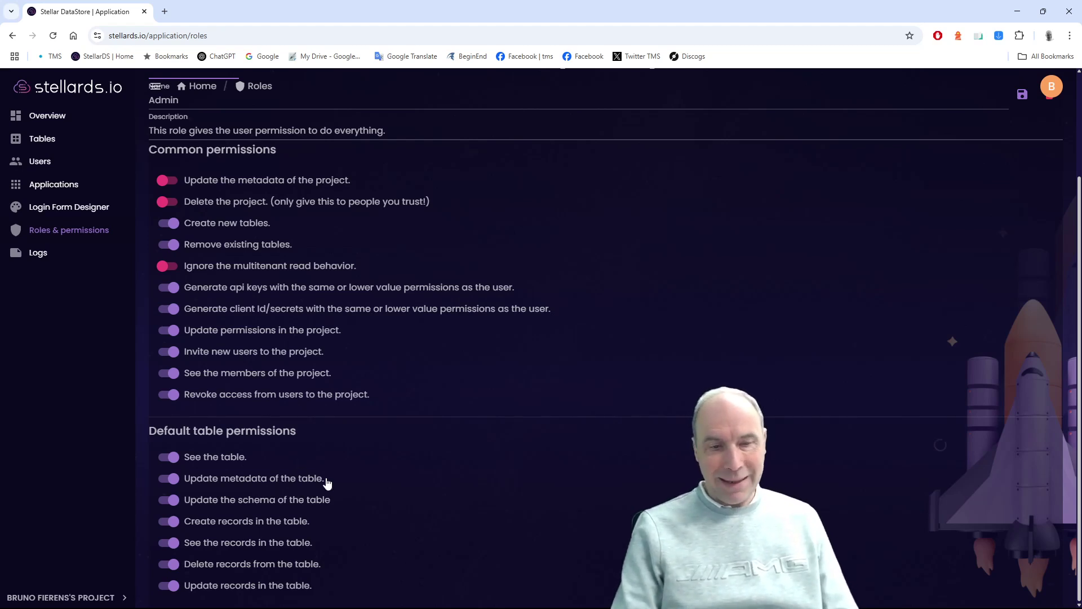
Inspect the Bikerides table's fields and its editable name, description and multi-tenant settings, leaving them unedited
click(42, 145)
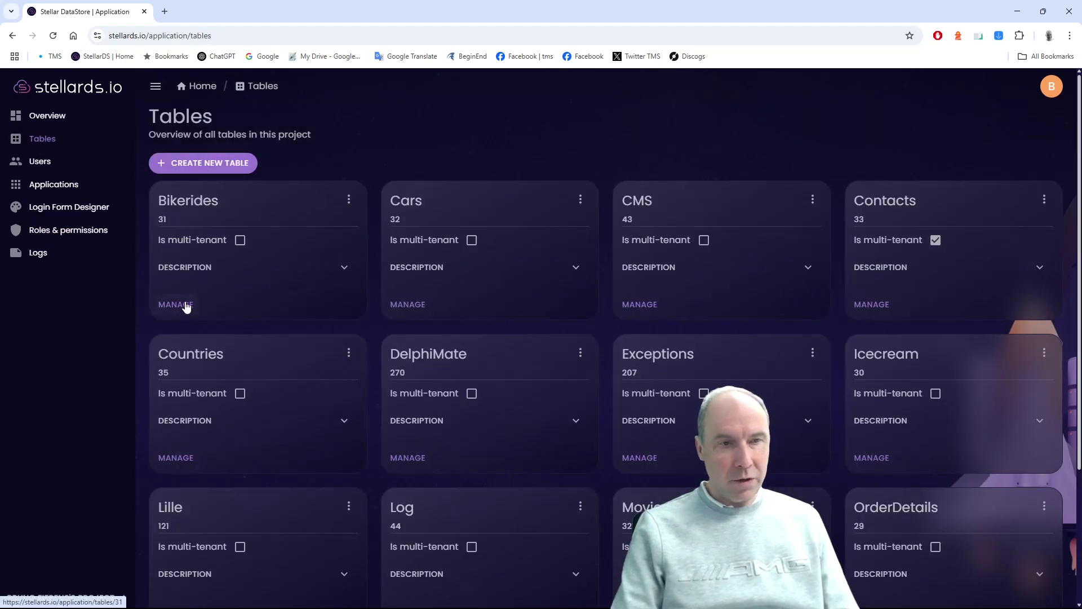
click(179, 306)
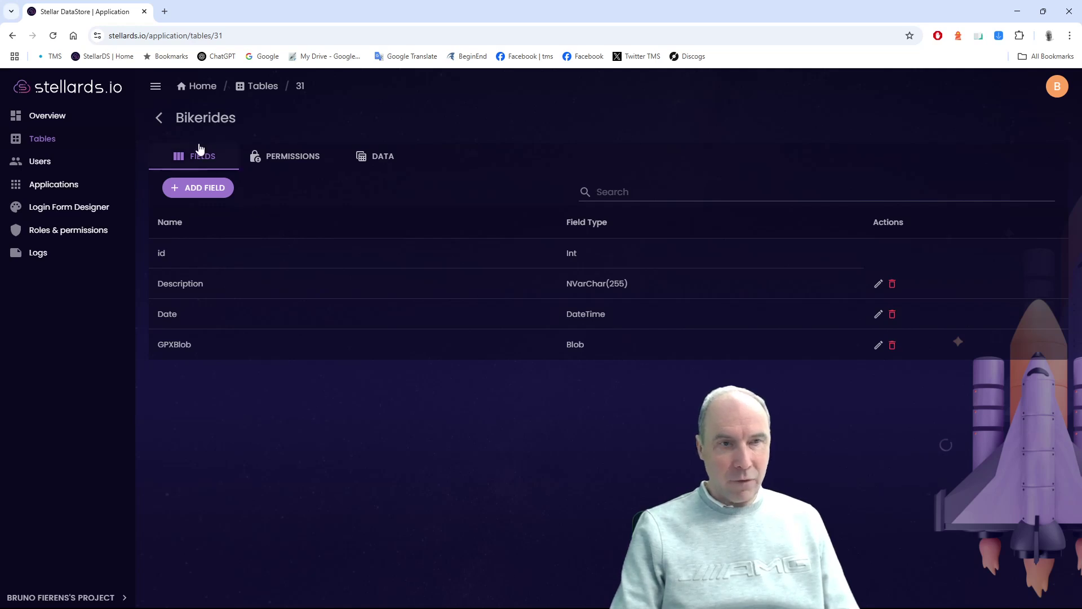
click(160, 117)
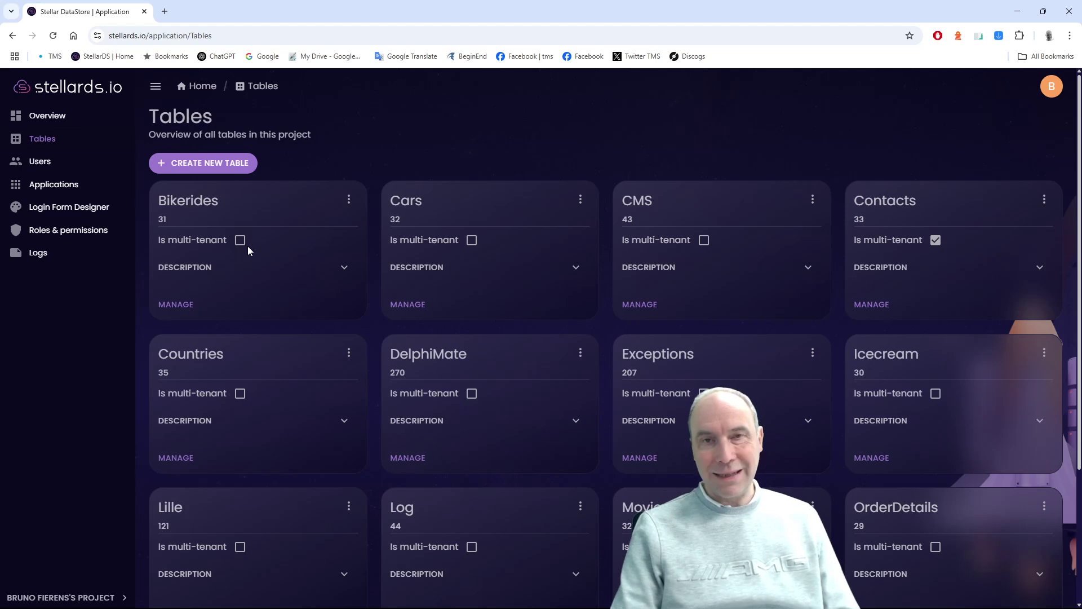
click(349, 200)
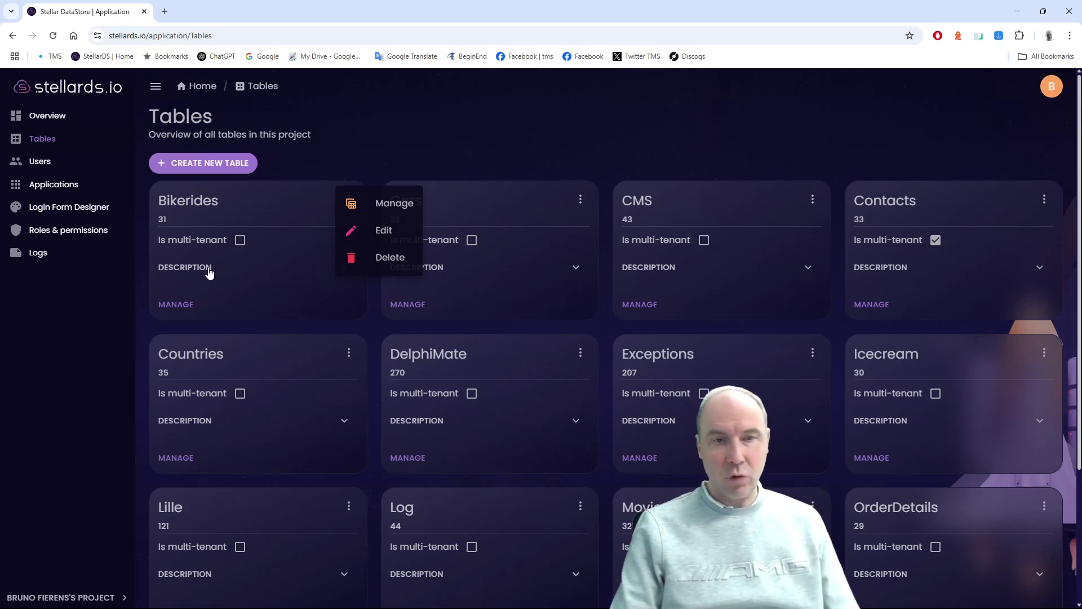
click(384, 232)
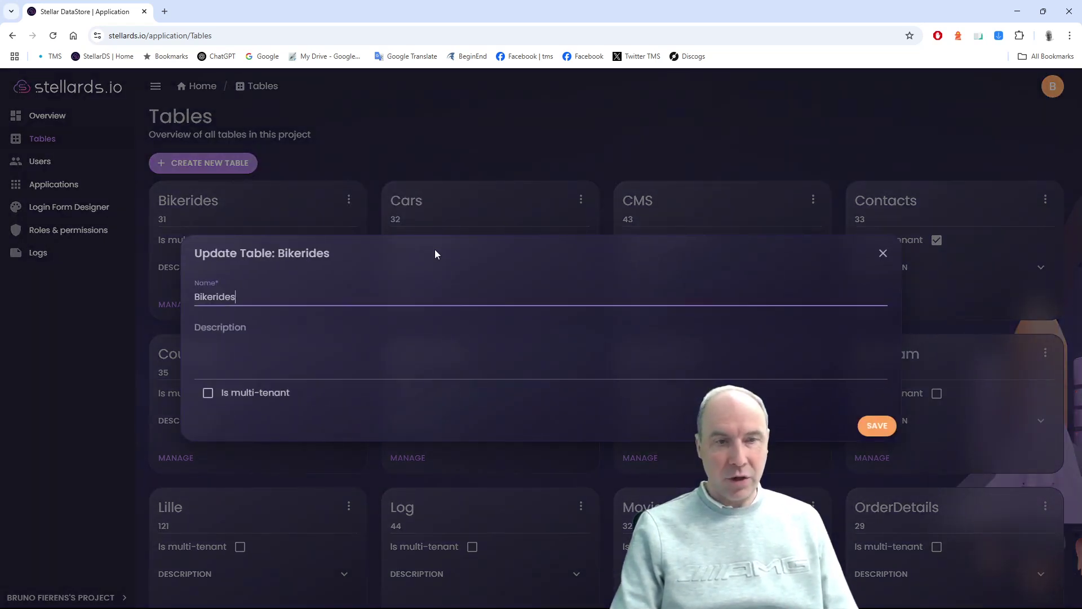
click(875, 257)
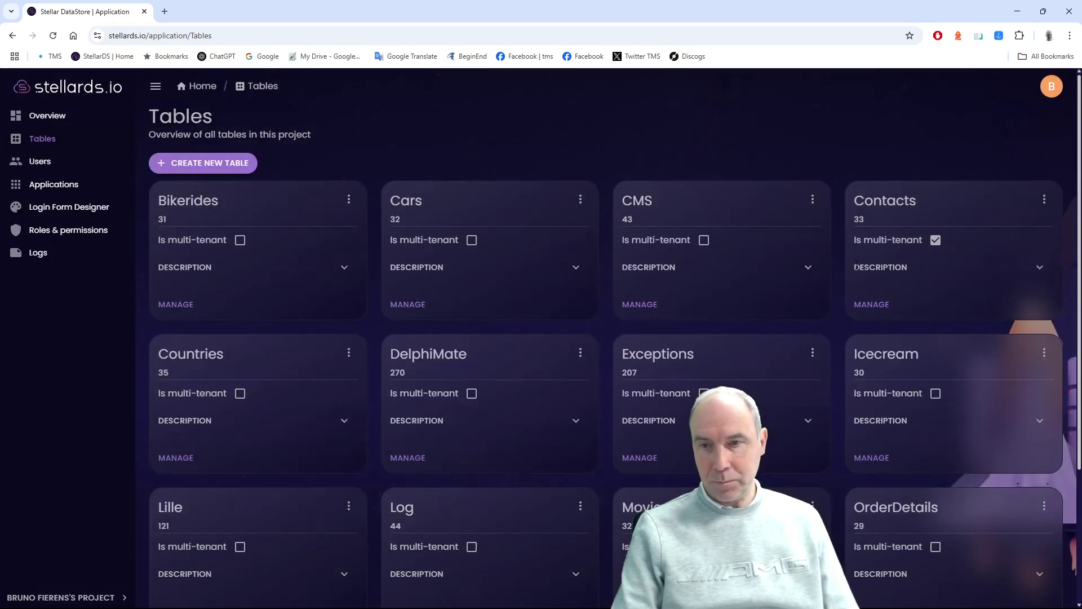
Review the Admin role's default table permissions again and view the Bikerides table's field schema
click(69, 231)
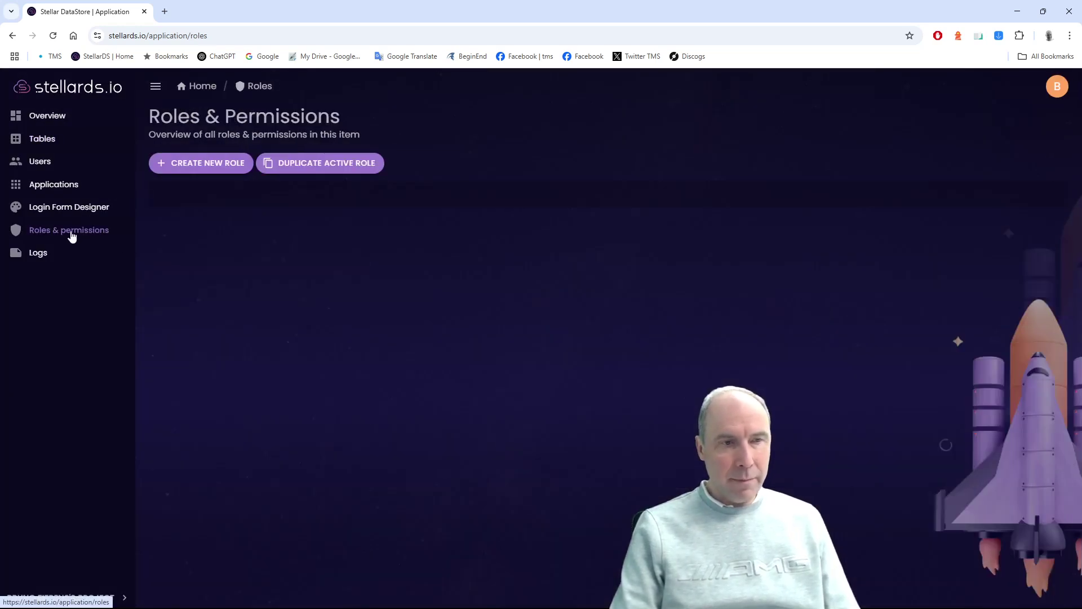
scroll(564, 423, down, 2)
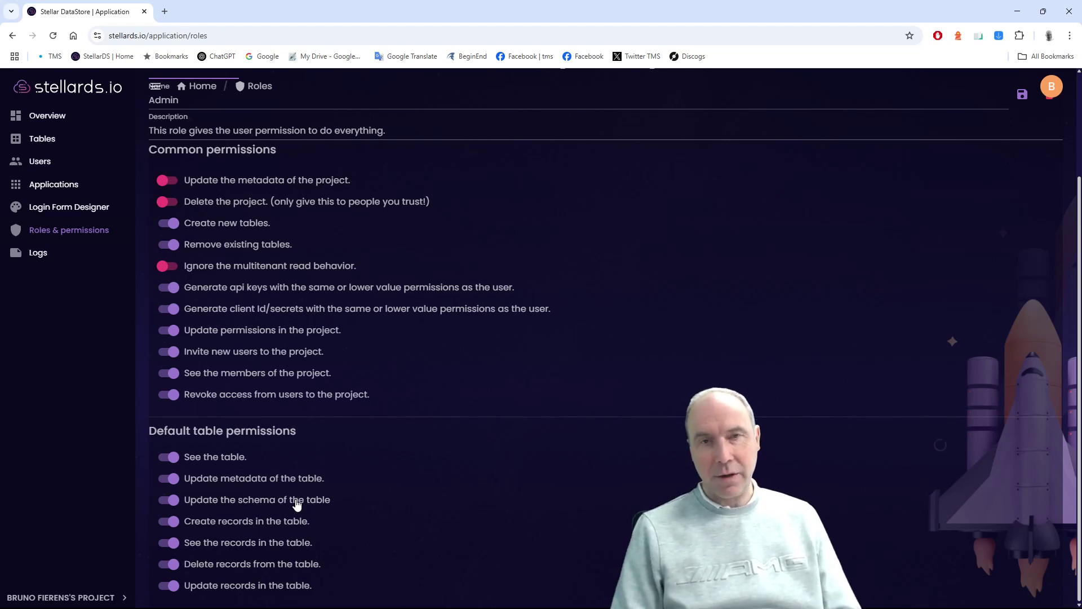
click(43, 141)
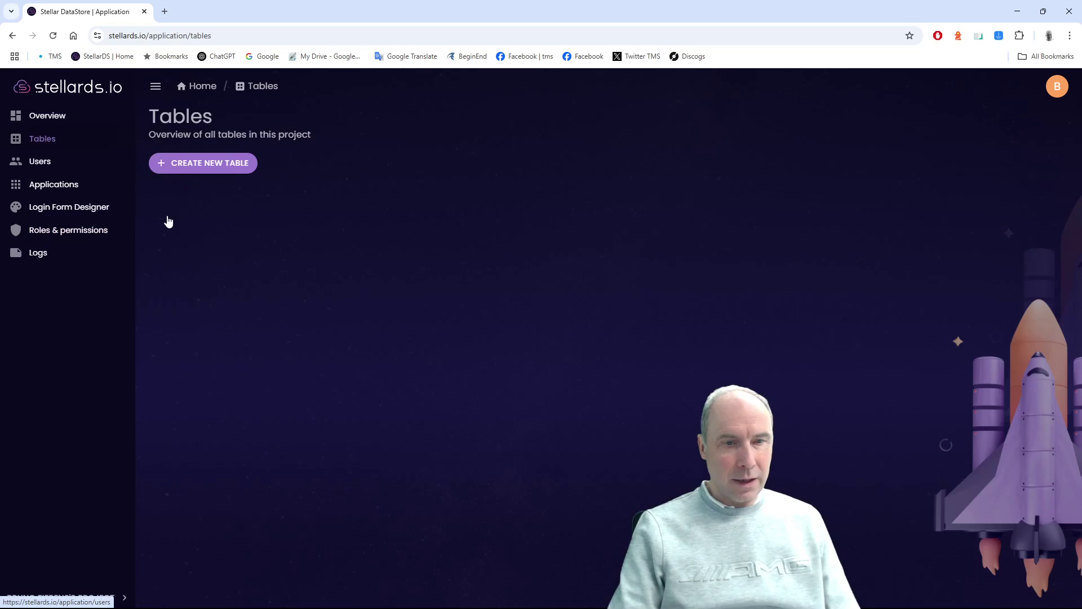
click(179, 304)
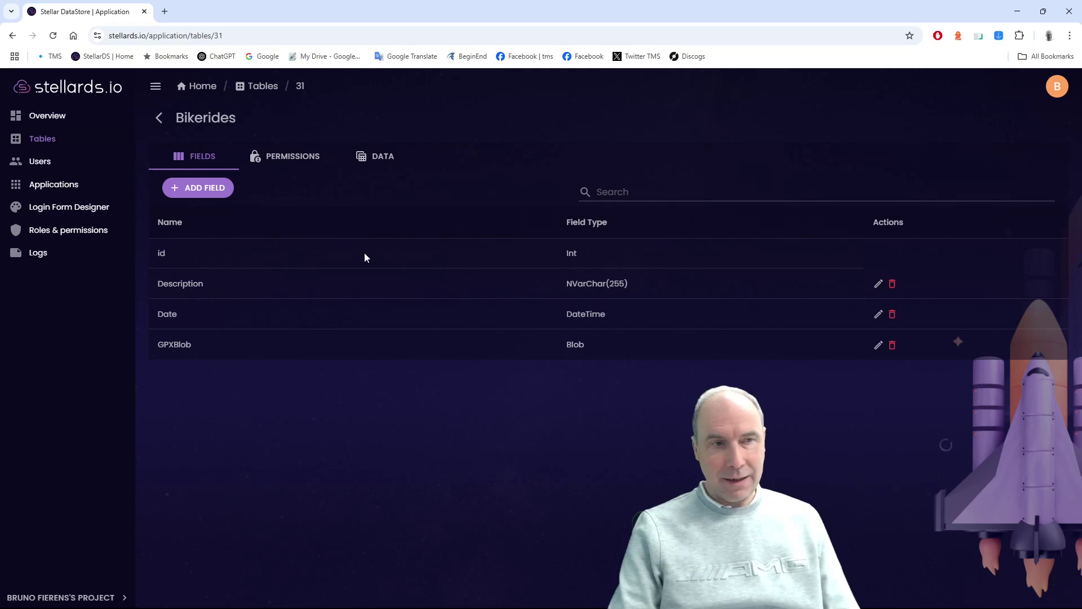
Review the default table permissions of the Admin role, then those of the User role
click(71, 230)
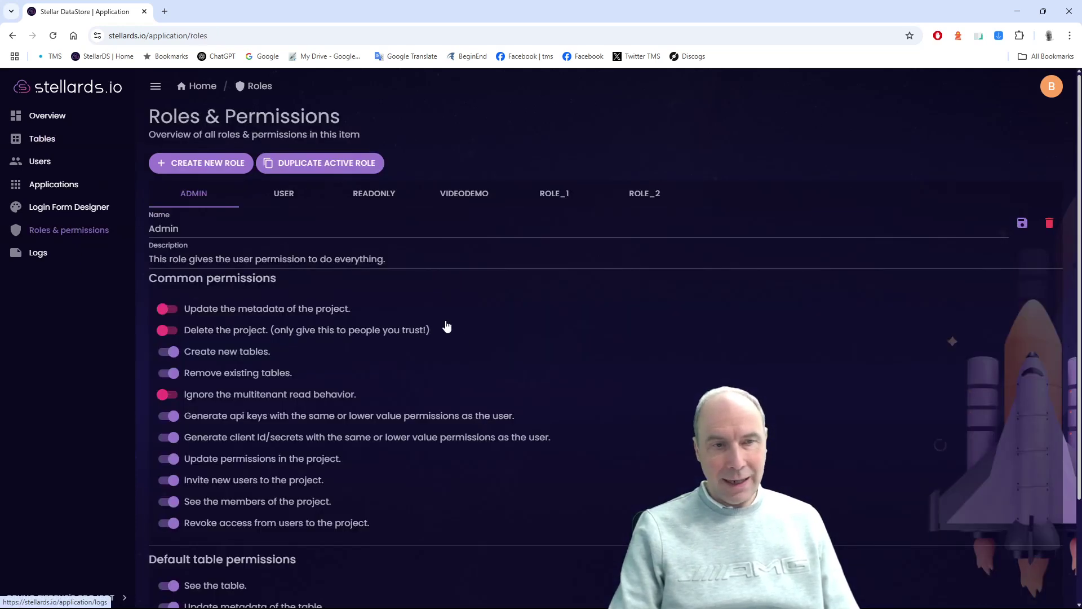
scroll(464, 355, down, 2)
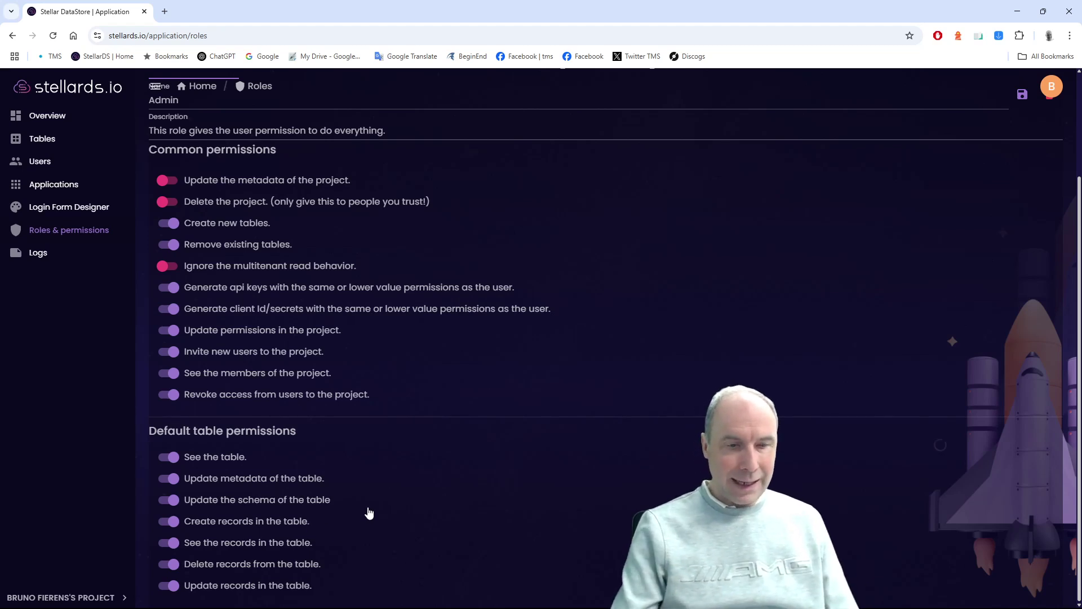
scroll(467, 481, up, 3)
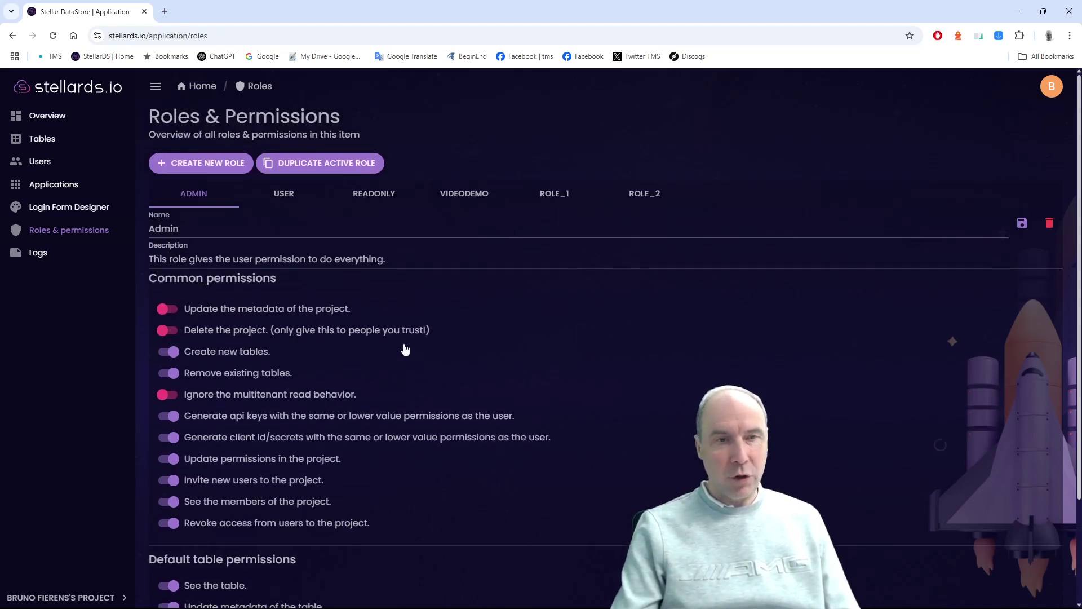
click(283, 193)
scroll(541, 454, down, 2)
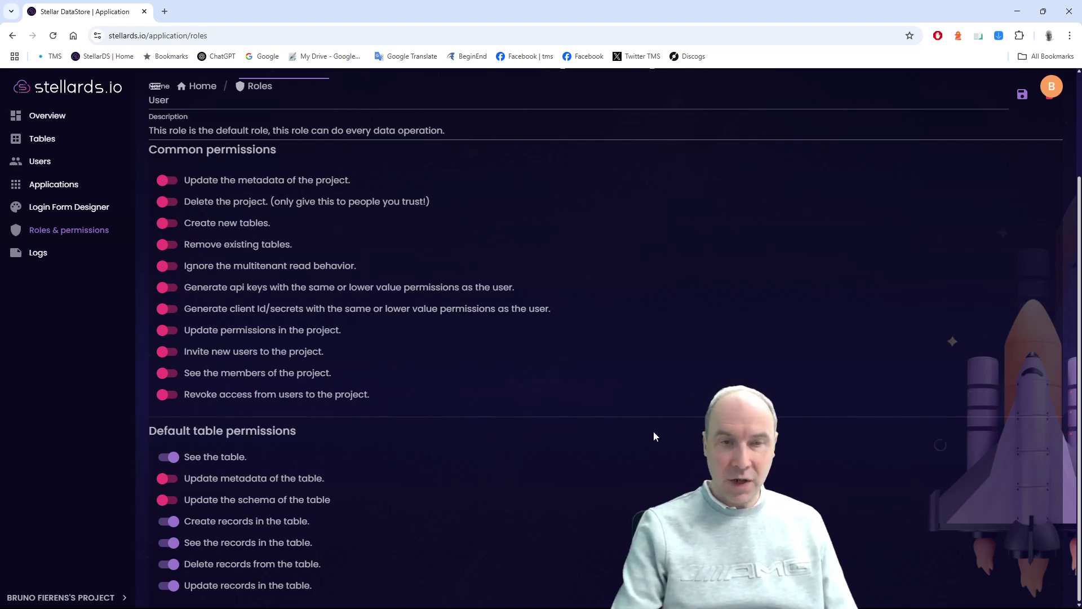
scroll(562, 408, up, 3)
Examine the default table permissions of the Readonly role and compare them with the VideoDemo role's
click(388, 198)
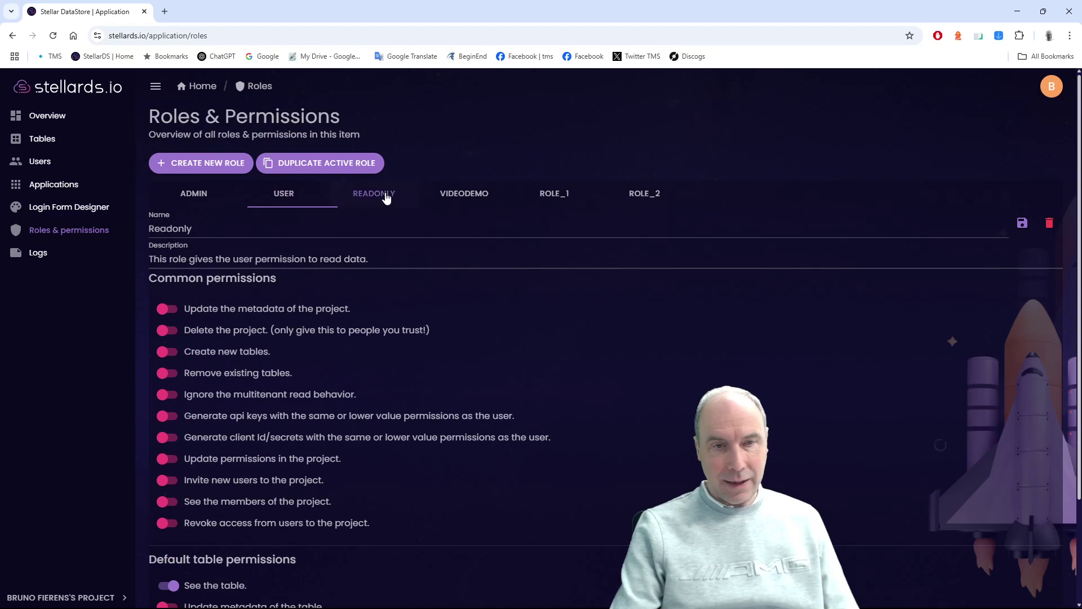
scroll(543, 364, down, 2)
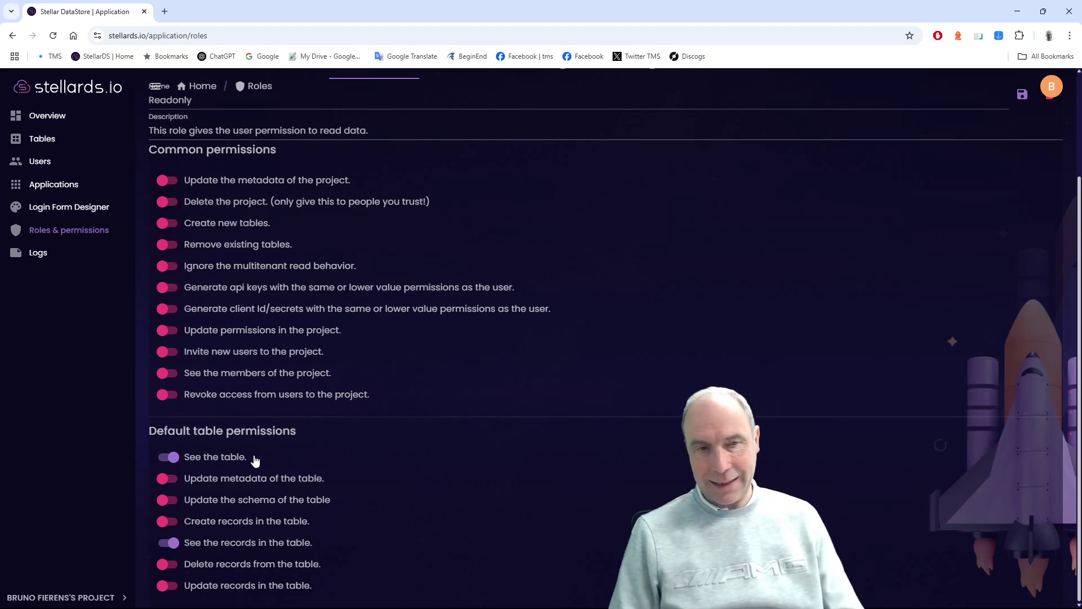
scroll(396, 338, up, 3)
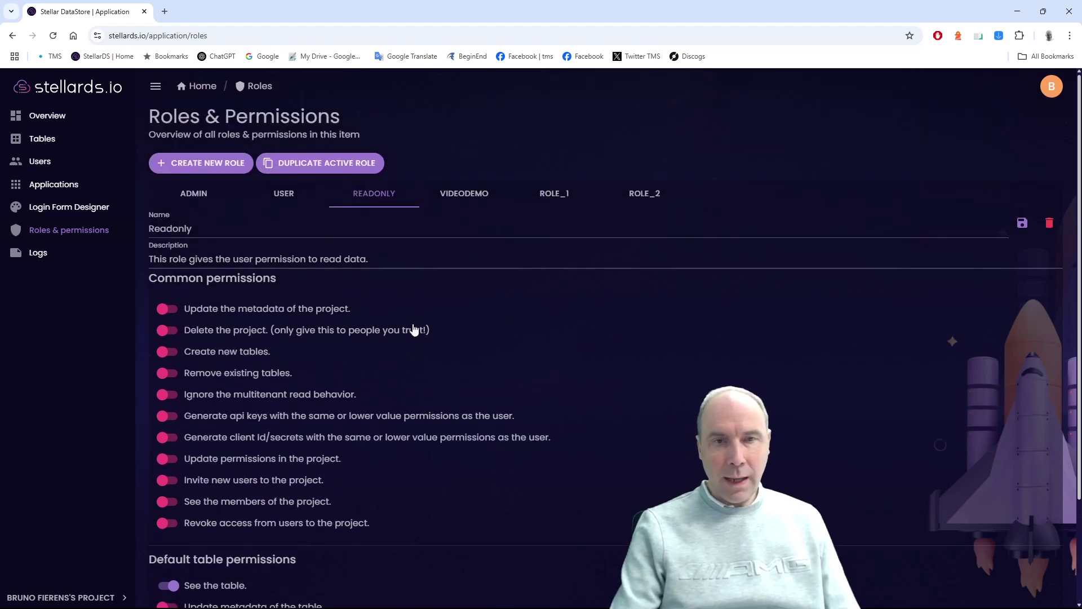
click(458, 208)
scroll(523, 363, down, 3)
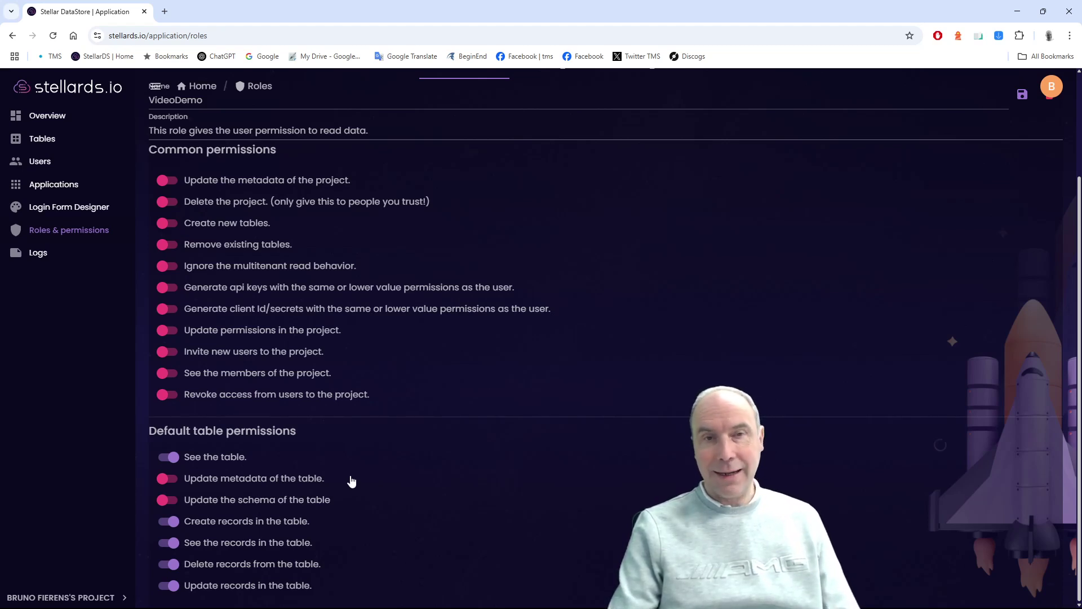
scroll(384, 470, up, 3)
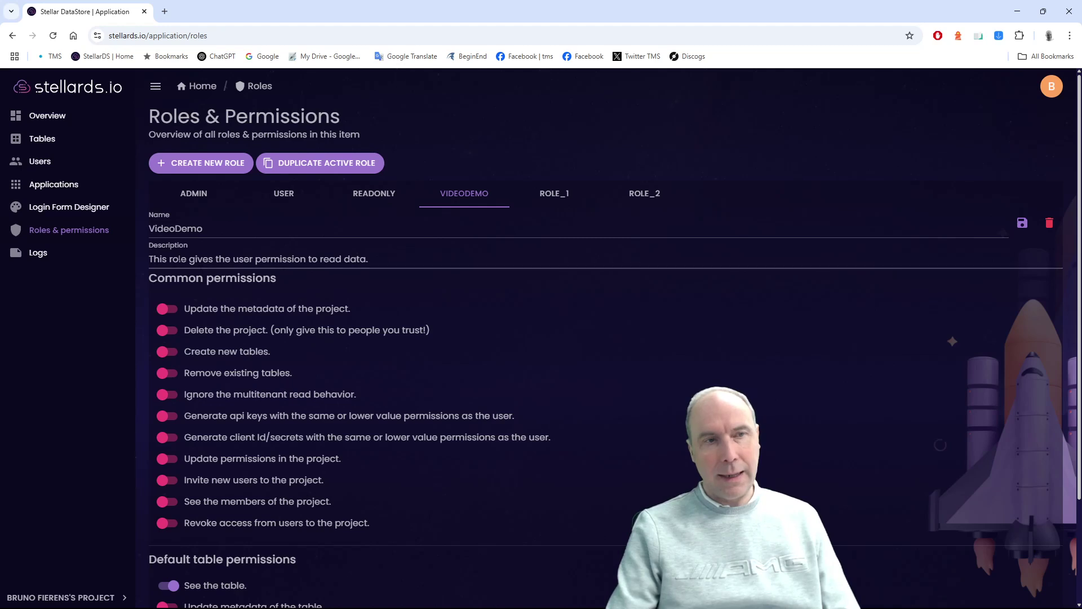
Inspect the Bikerides table's own permissions for the Admin and VideoDemo roles
click(35, 141)
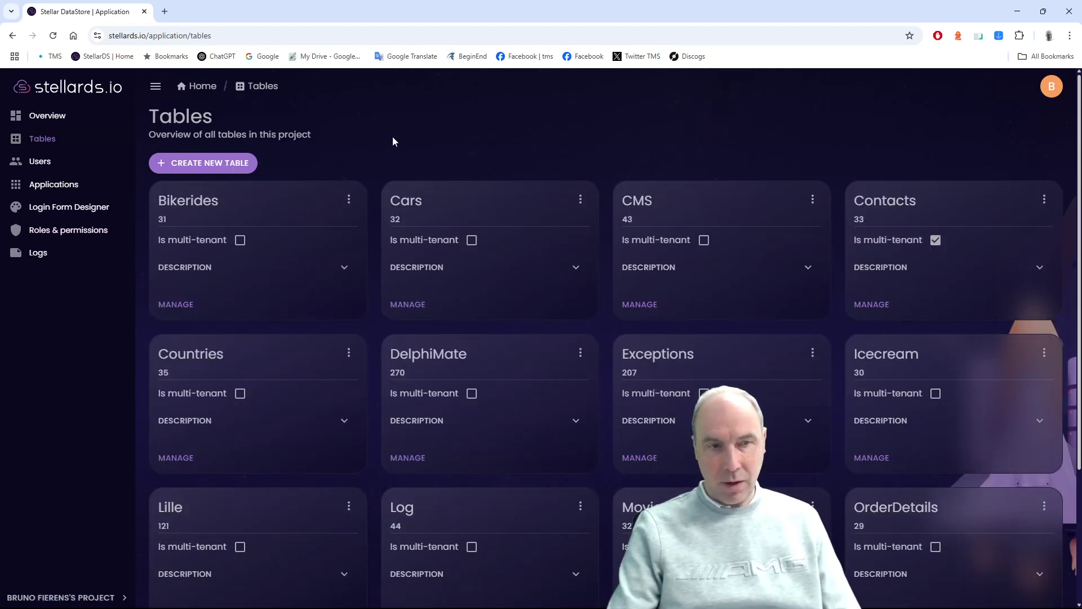
click(177, 306)
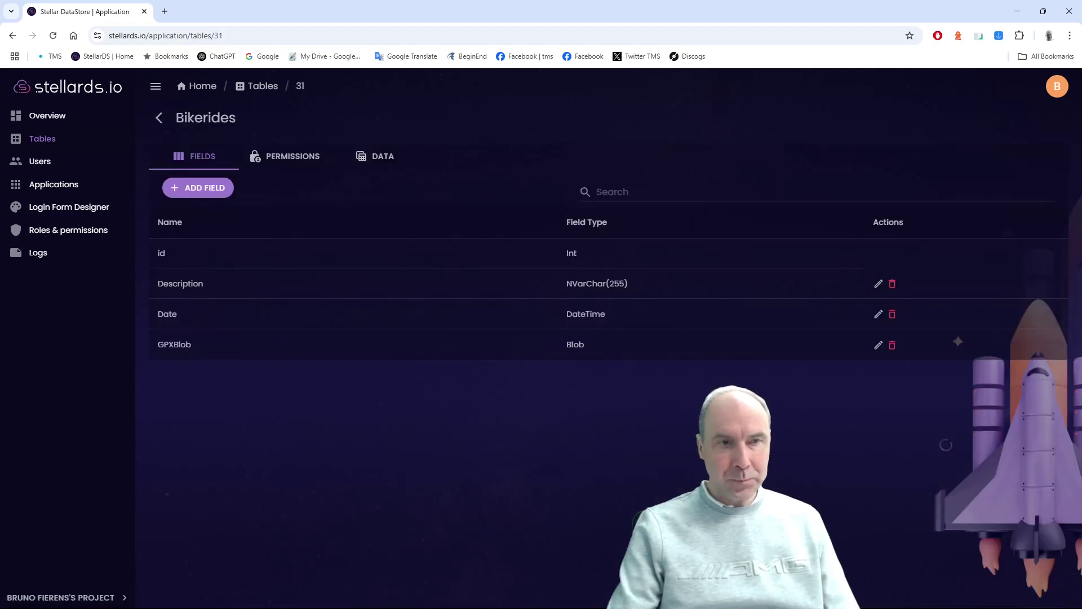
click(160, 120)
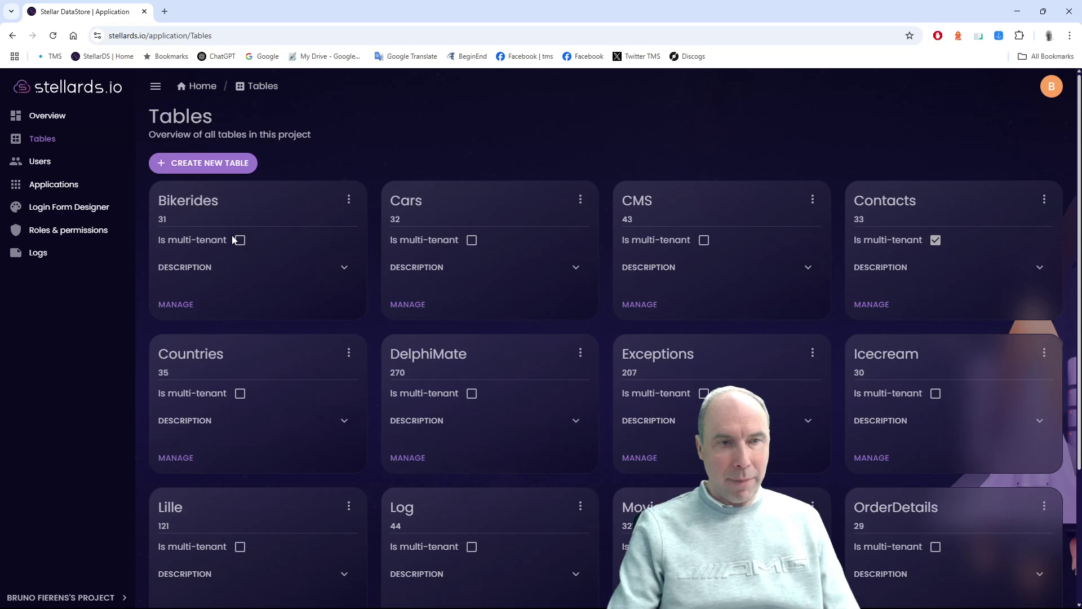
click(181, 304)
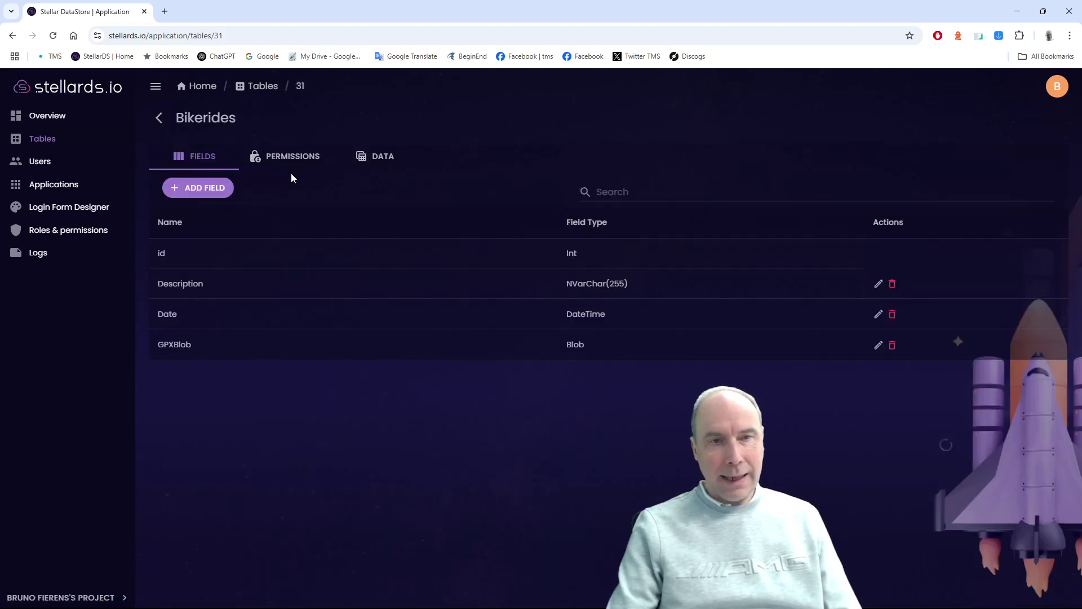
click(294, 158)
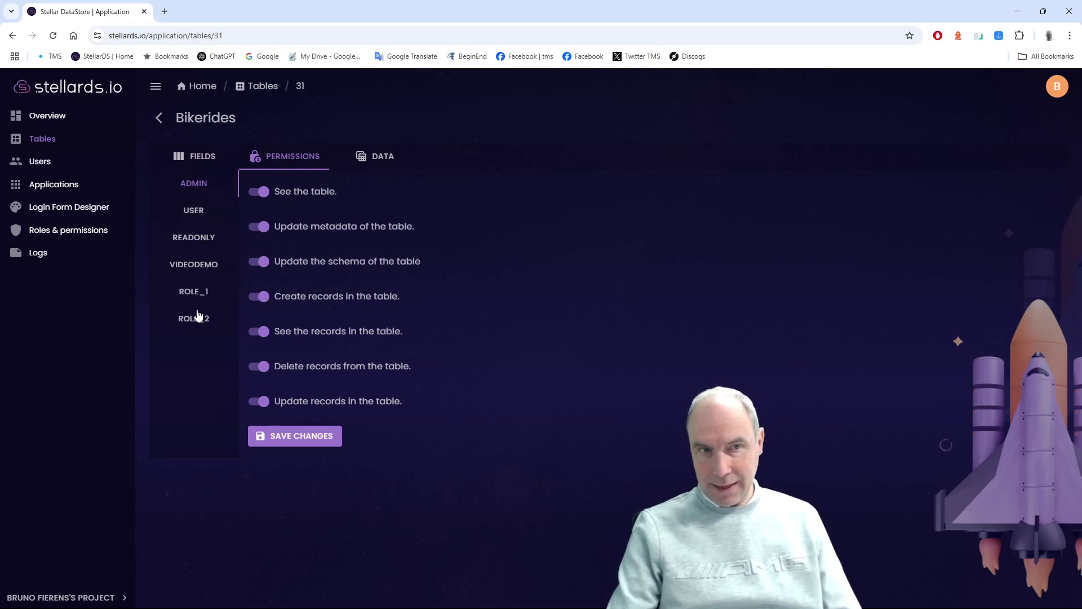
click(209, 269)
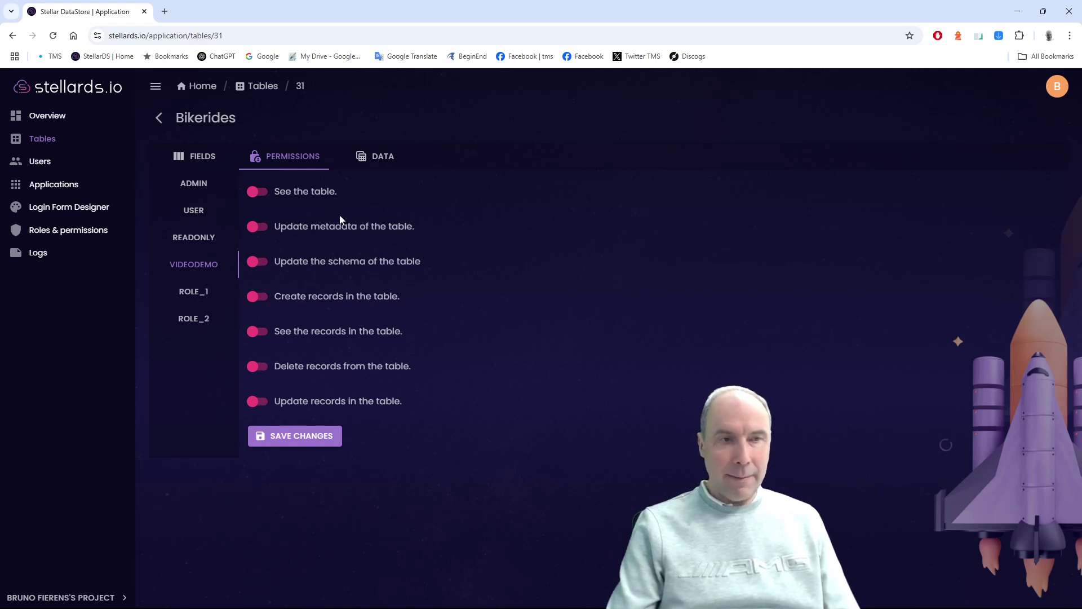
Inspect the VideoDemos table's own permissions for the Admin and VideoDemo roles
click(160, 119)
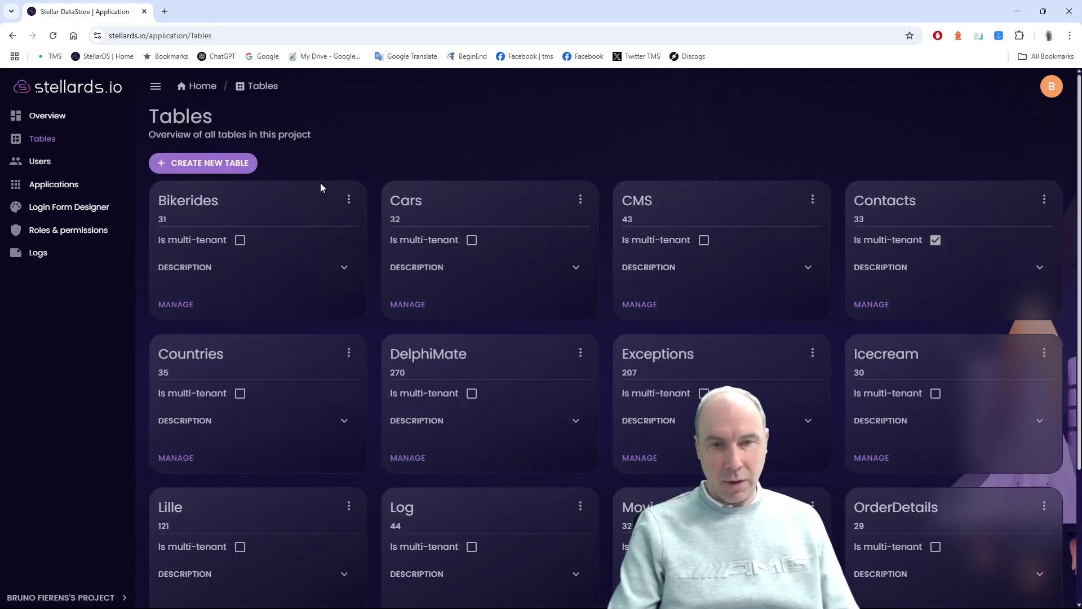
scroll(336, 204, down, 3)
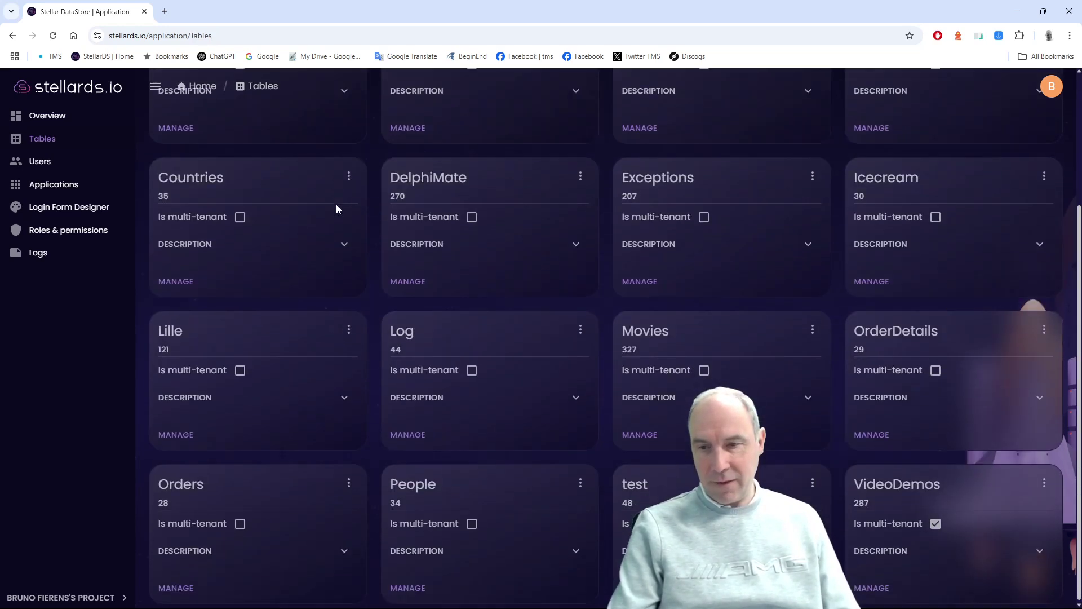
click(872, 585)
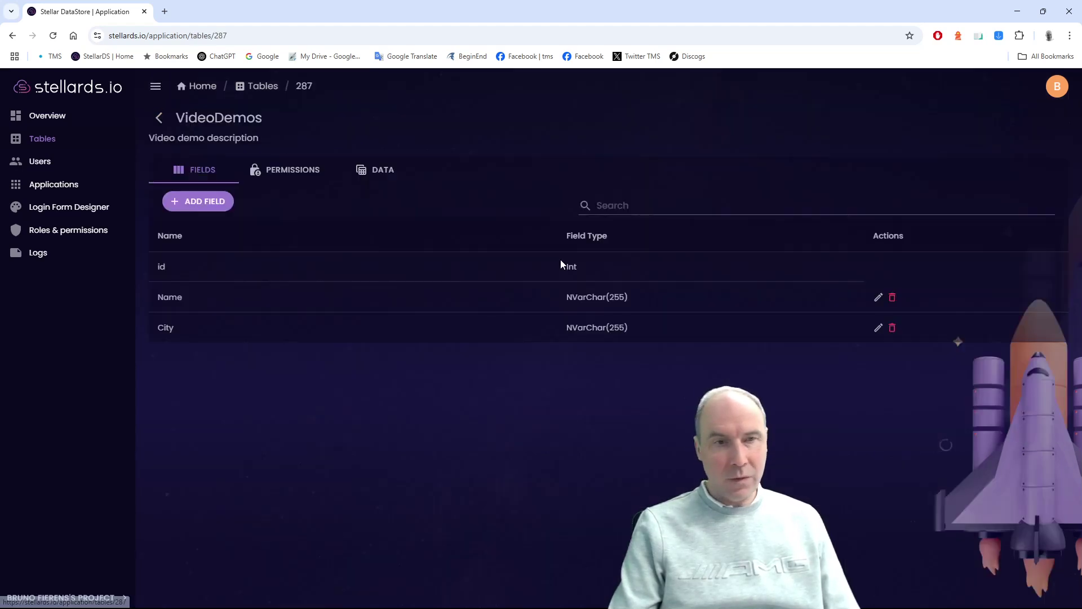
click(280, 171)
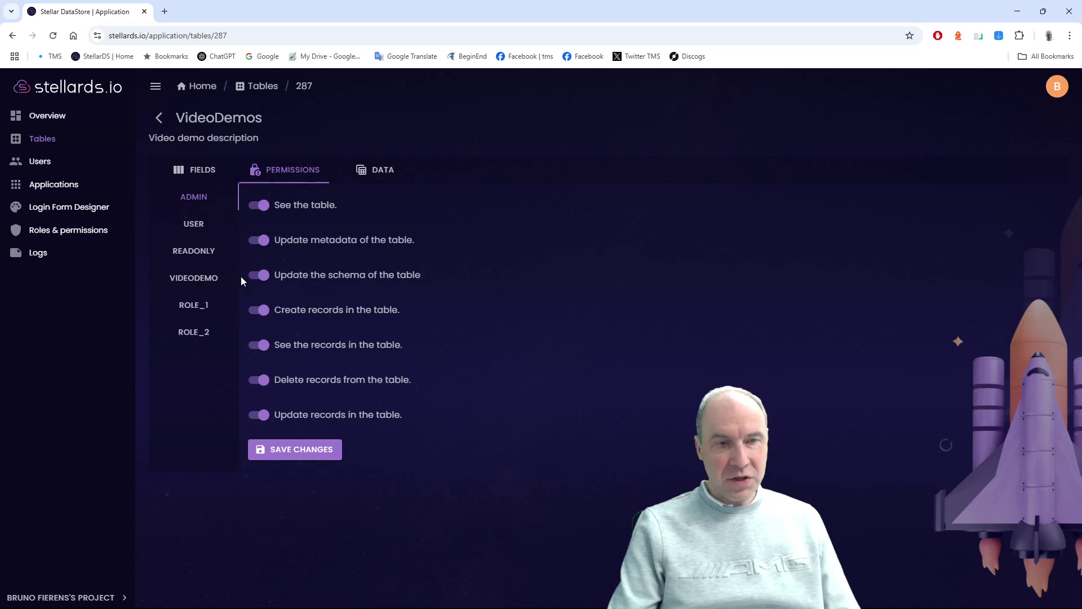
click(202, 278)
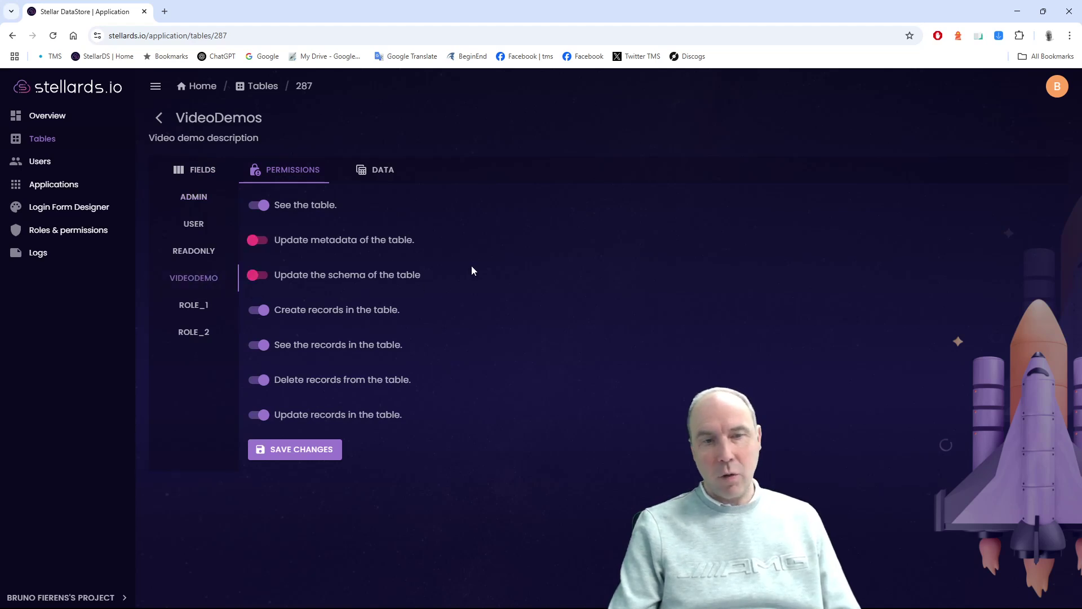